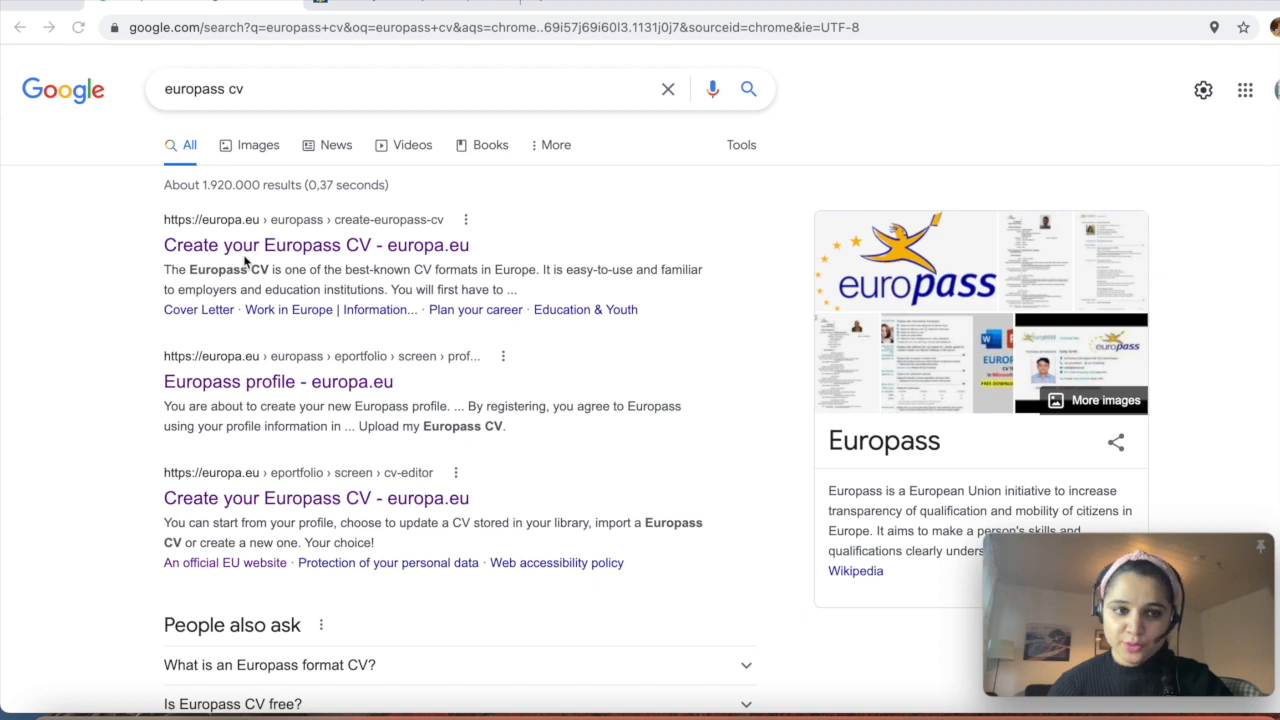
Step: Open the "Create your Europass CV" page from the search results and go to the personal Europass dashboard
click(395, 250)
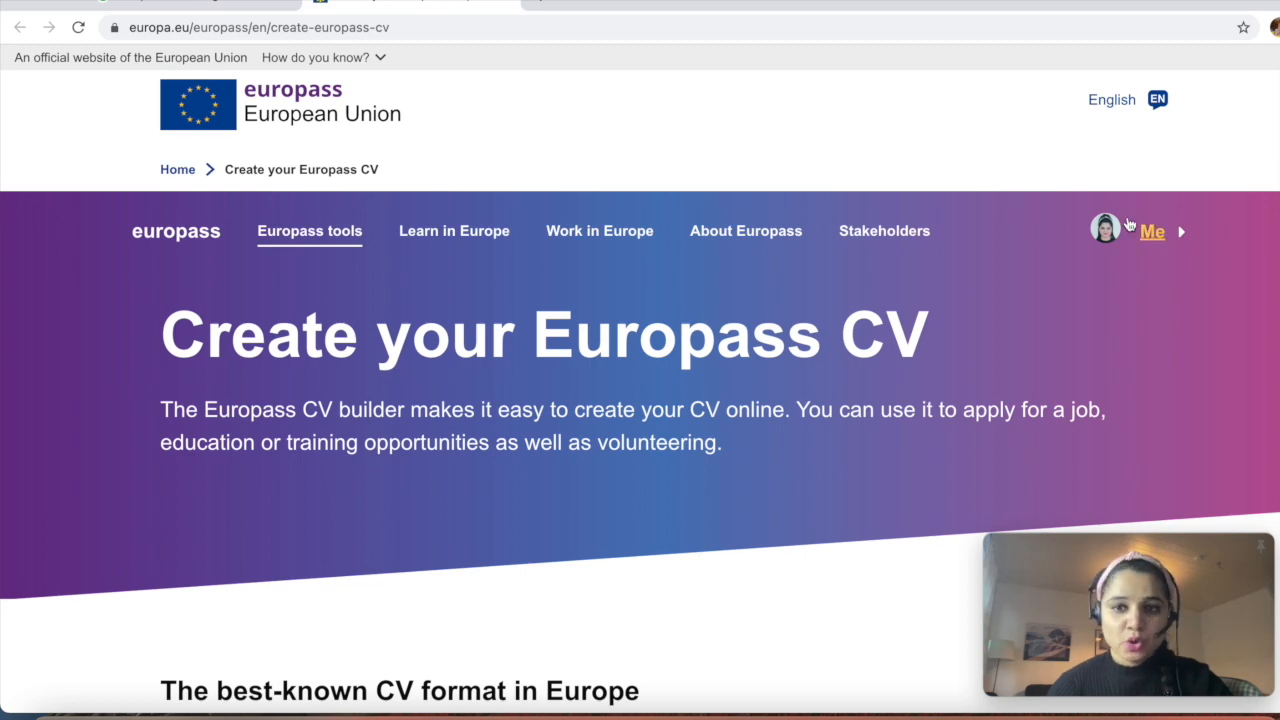
click(1151, 240)
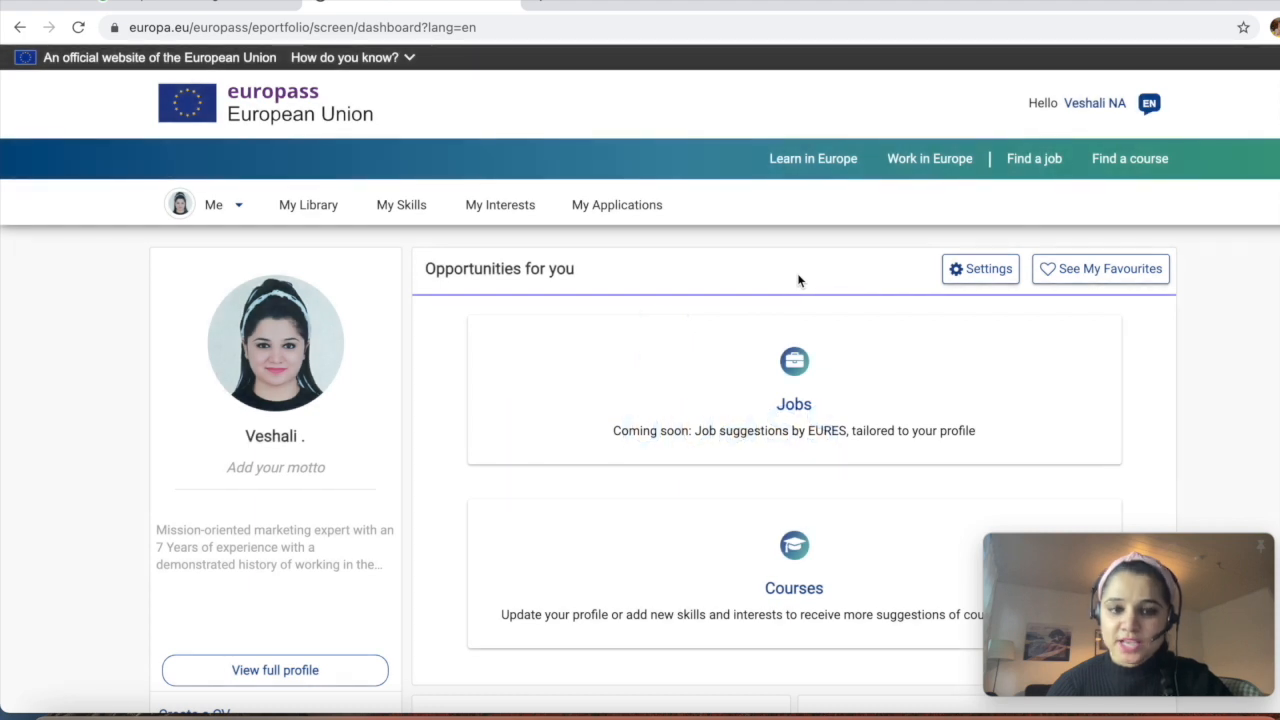
Step: Look over the dashboard's opportunities, skills and interests sections and its CV, cover letter, applications and library links
scroll(798, 280, down, 2)
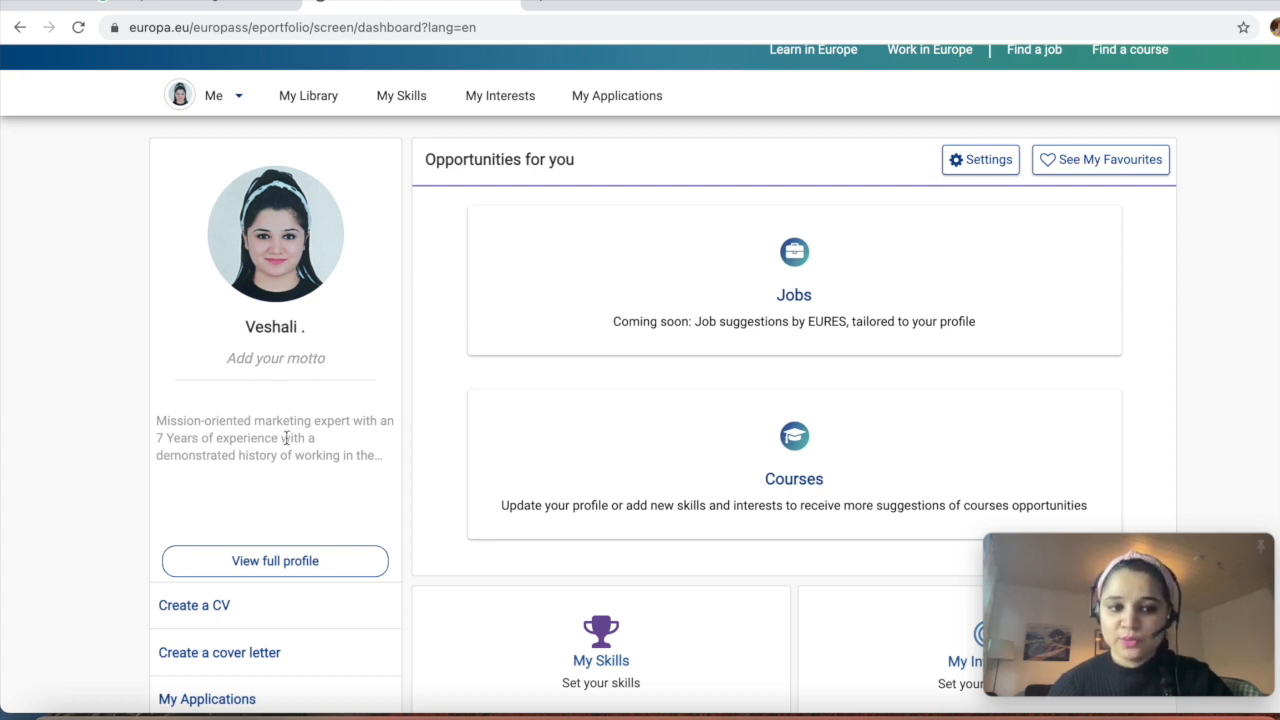
scroll(302, 455, down, 2)
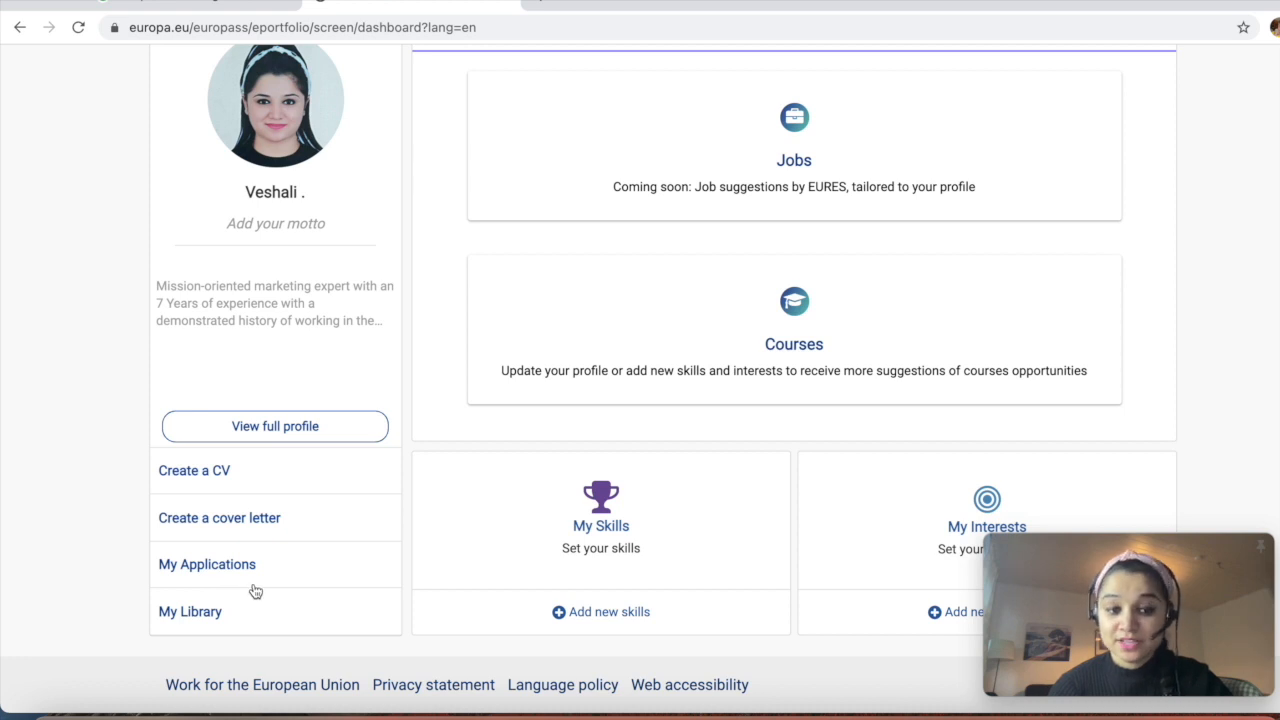
scroll(623, 362, up, 1)
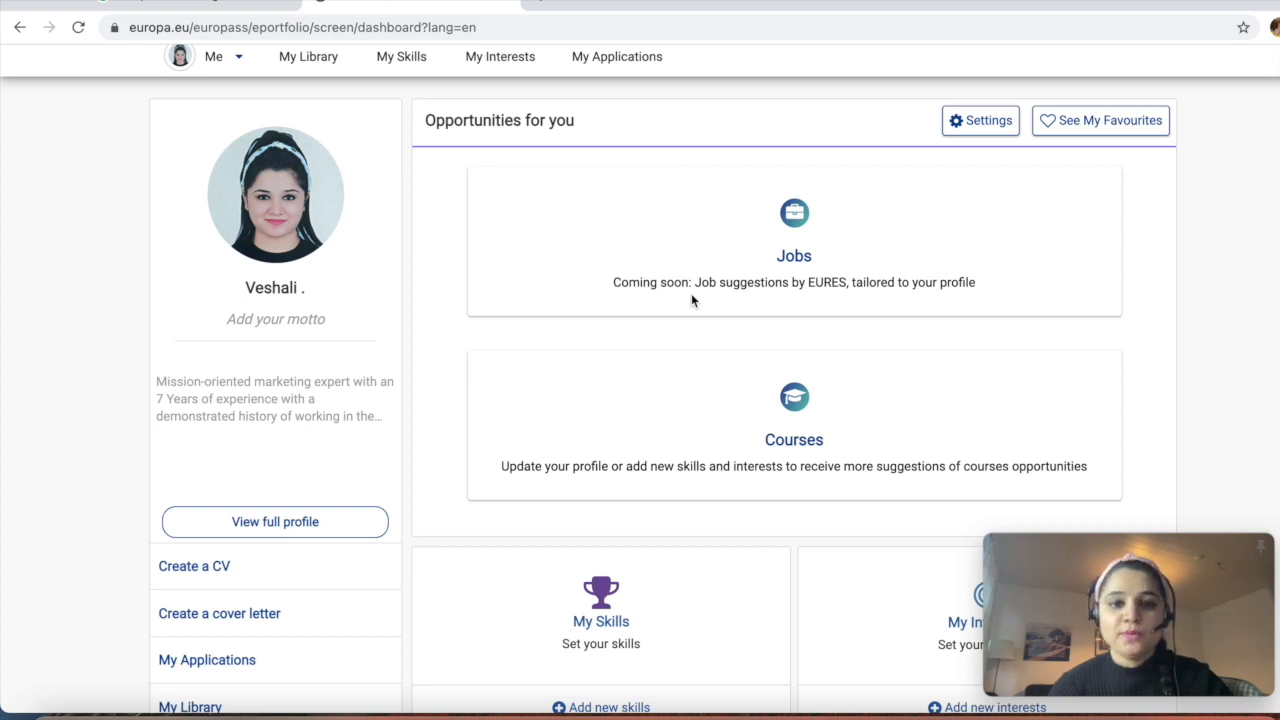
scroll(693, 298, down, 1)
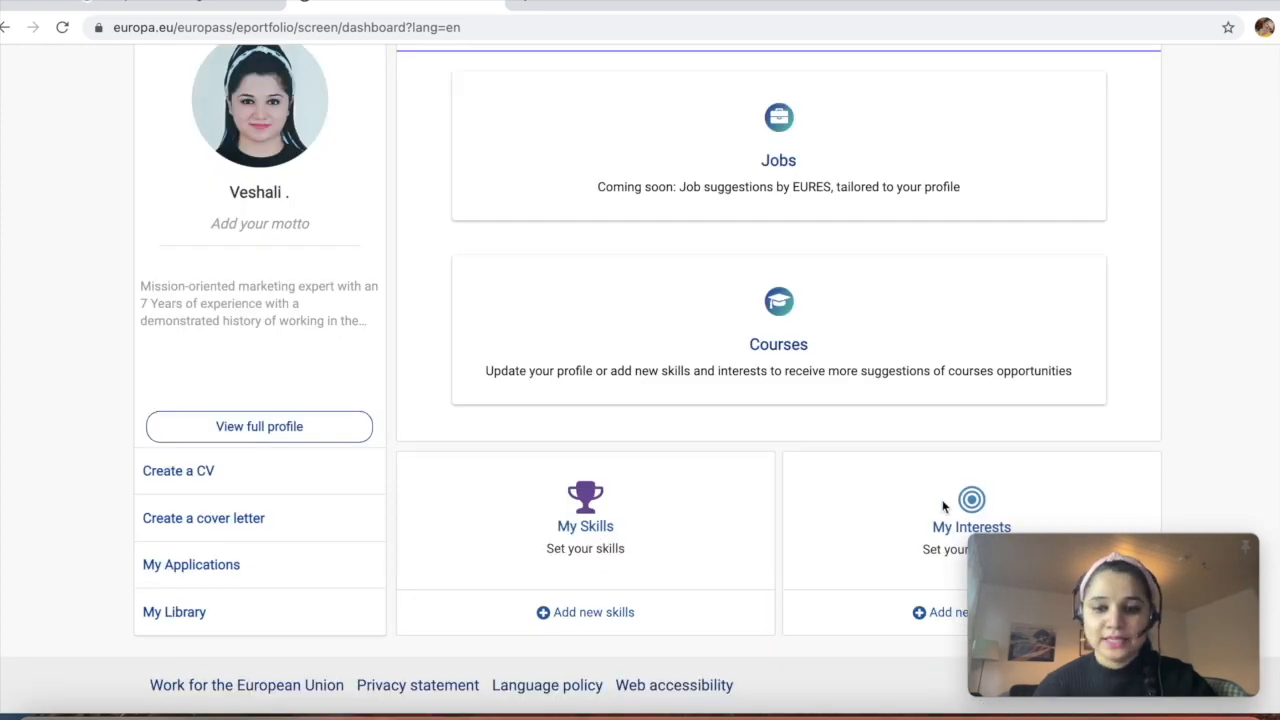
scroll(573, 425, up, 3)
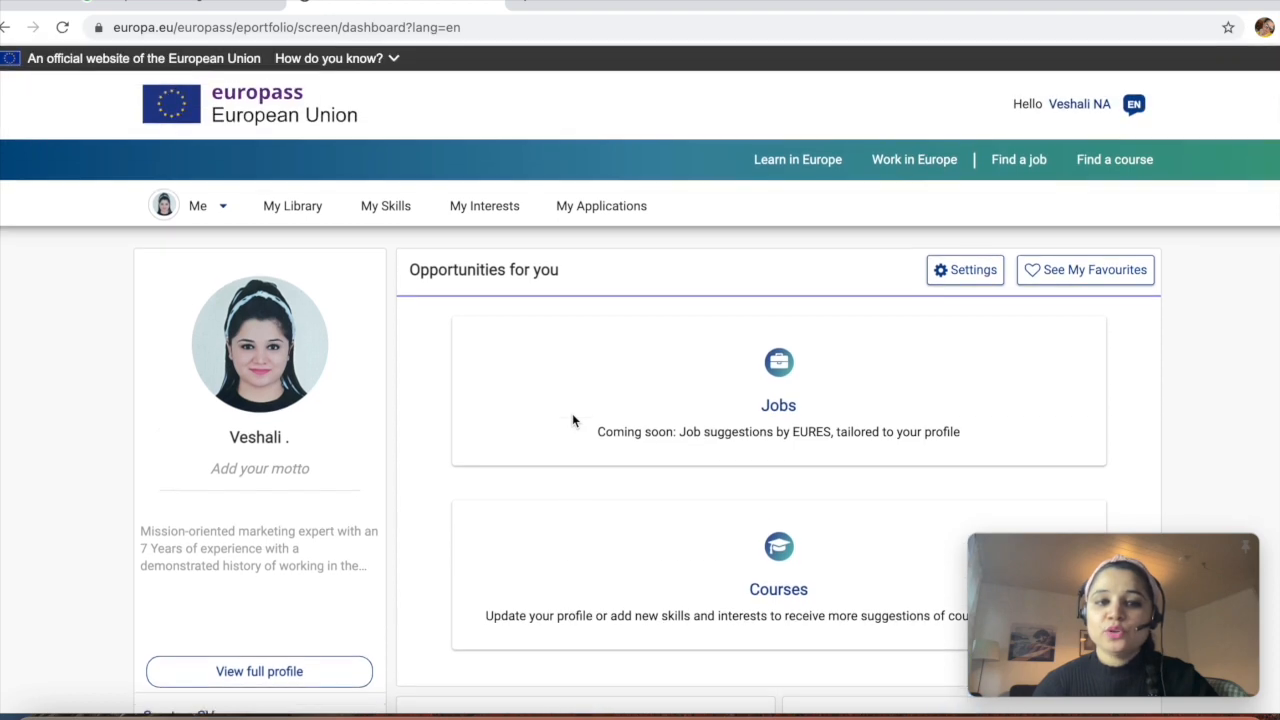
scroll(573, 420, down, 2)
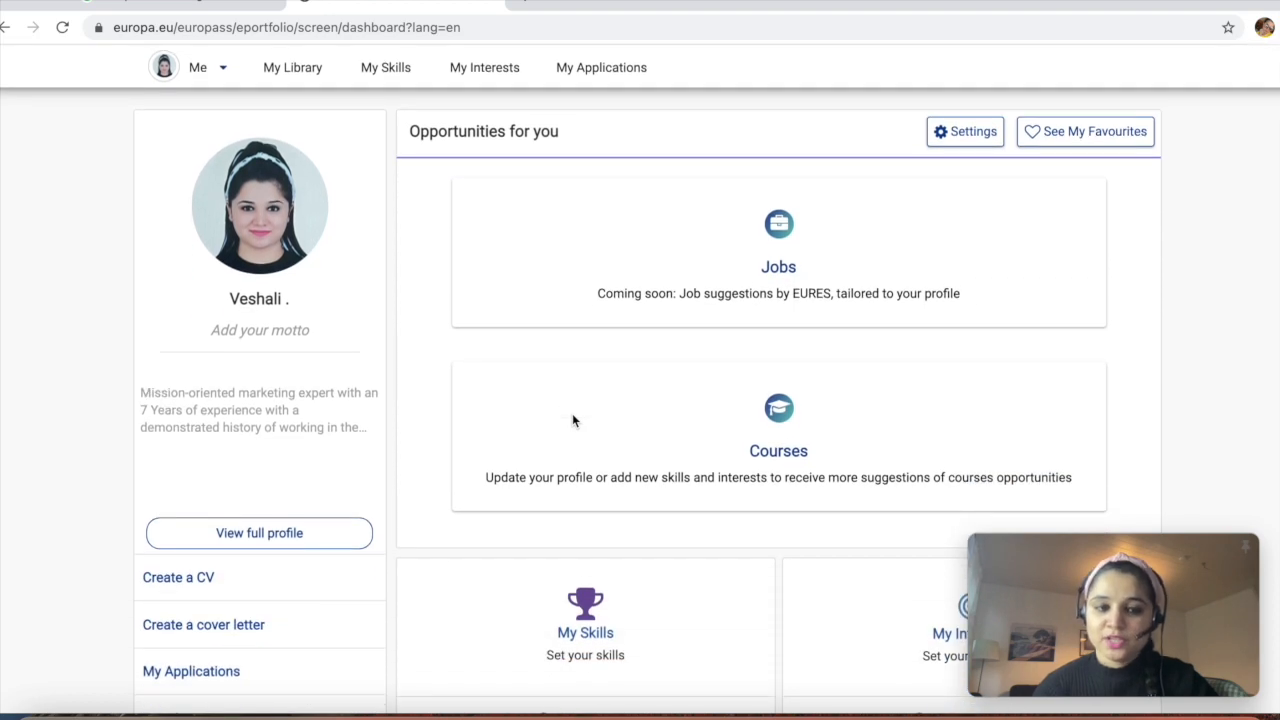
scroll(572, 420, up, 2)
Step: View the My Profile page, then return to the My Europass dashboard
click(200, 205)
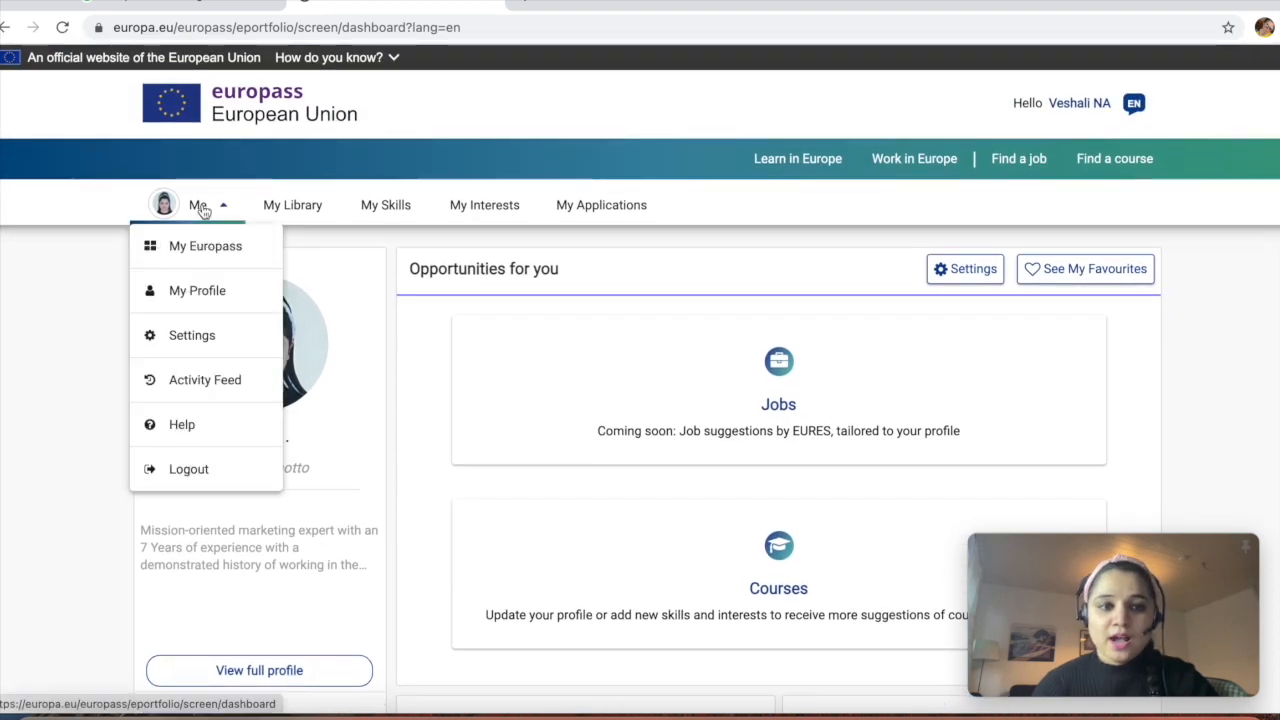
click(205, 291)
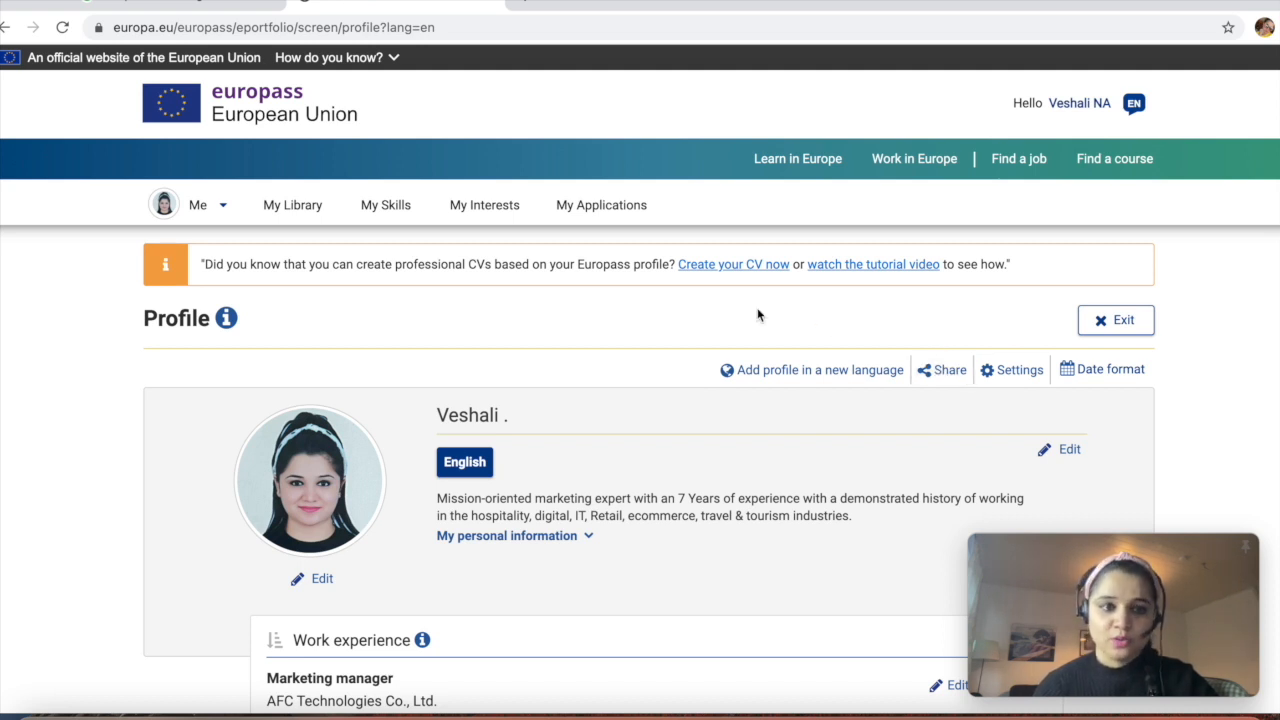
click(215, 208)
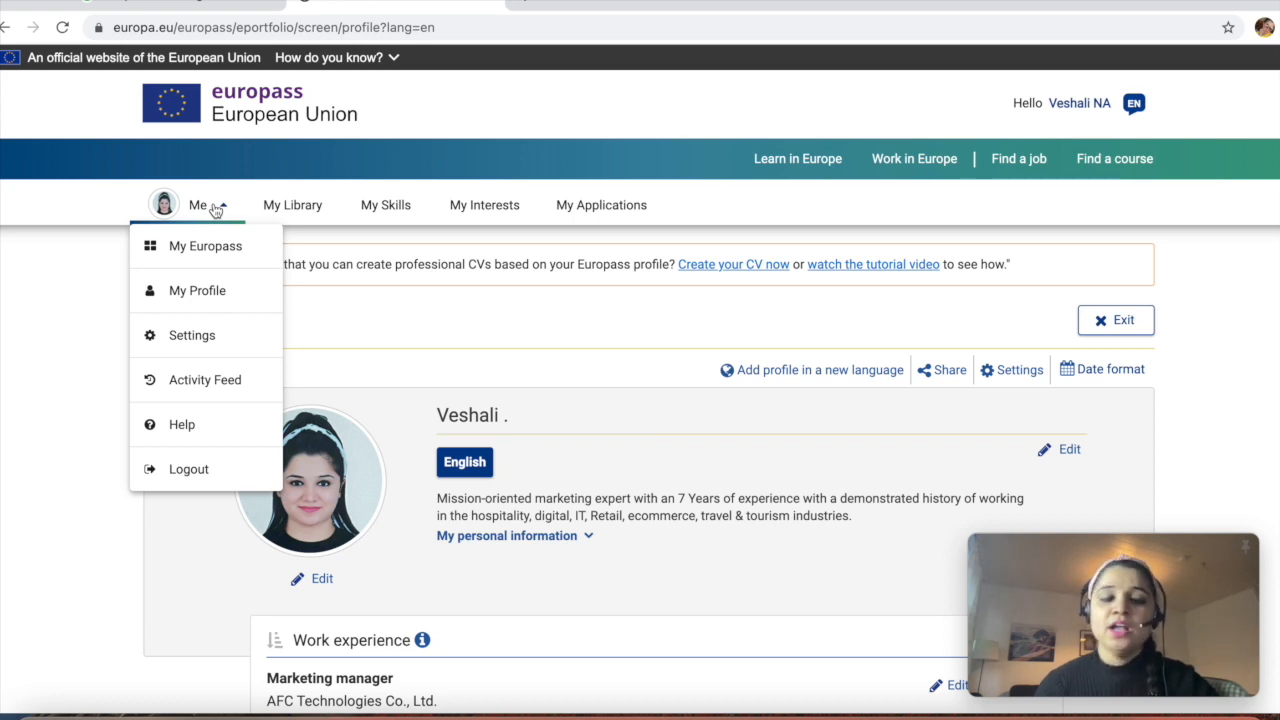
click(205, 257)
scroll(206, 257, down, 3)
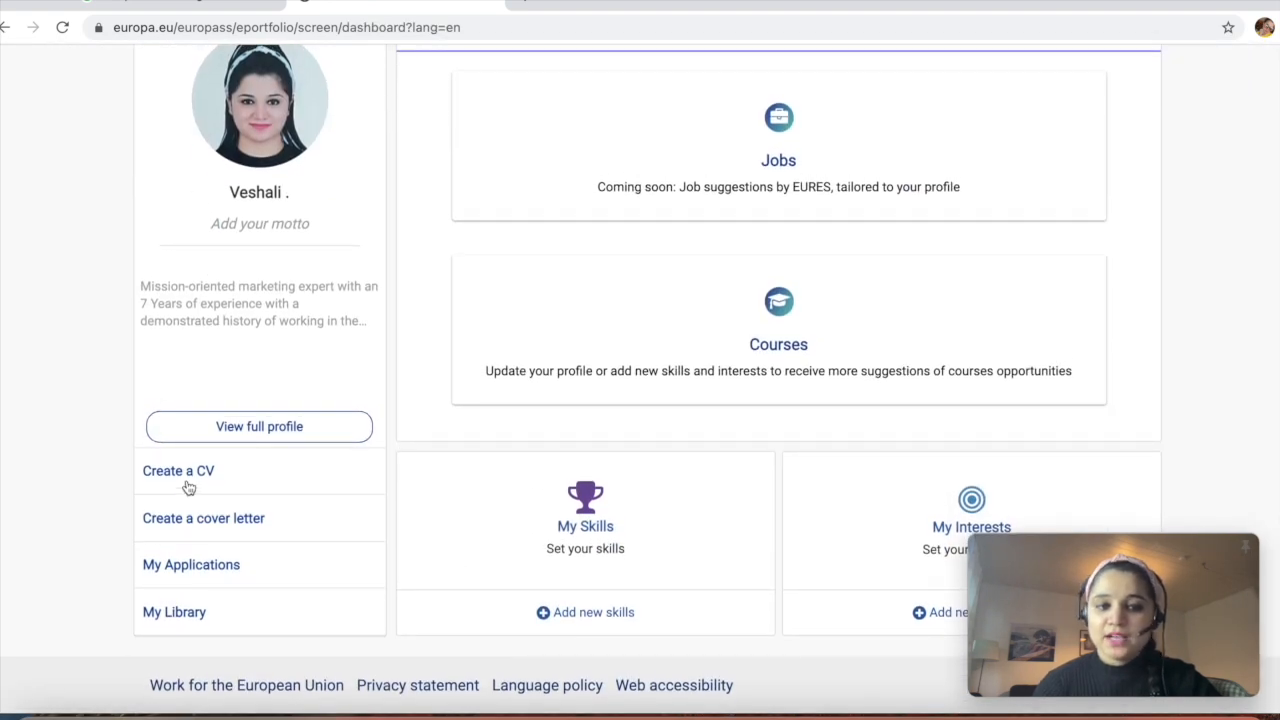
Step: Start a CV from the existing profile and select only the personal information section for inclusion
click(188, 487)
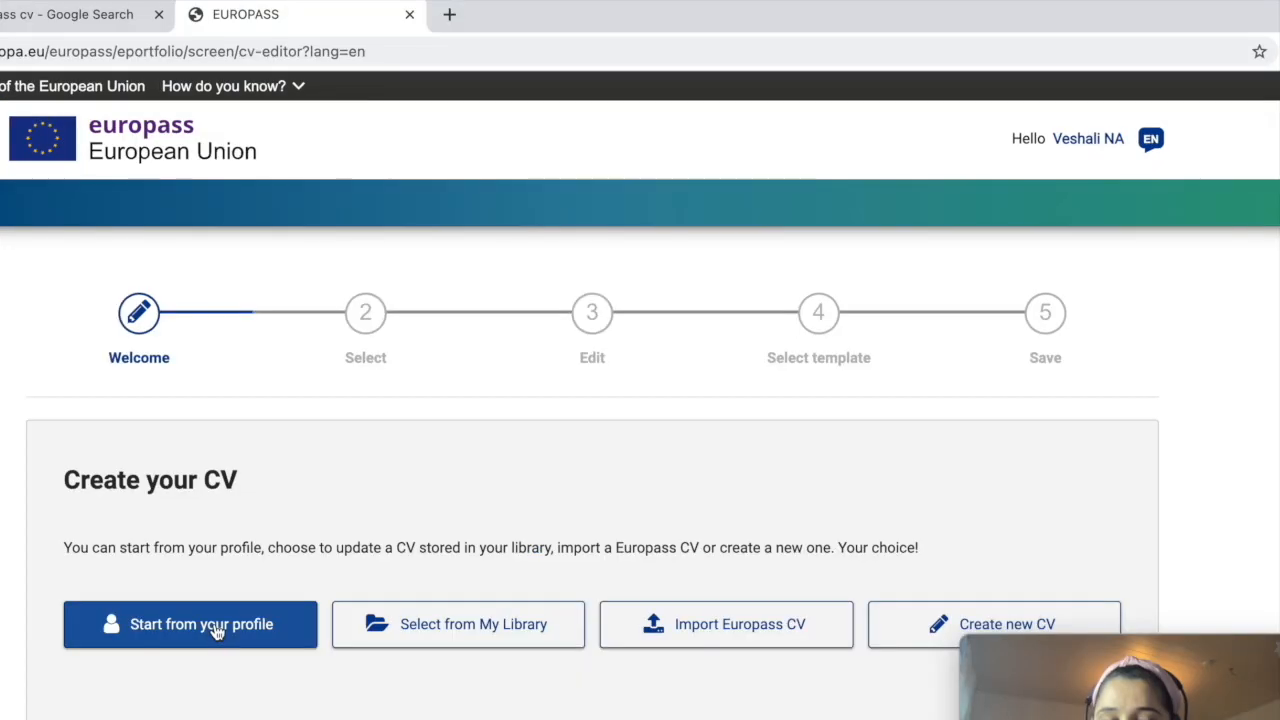
click(215, 626)
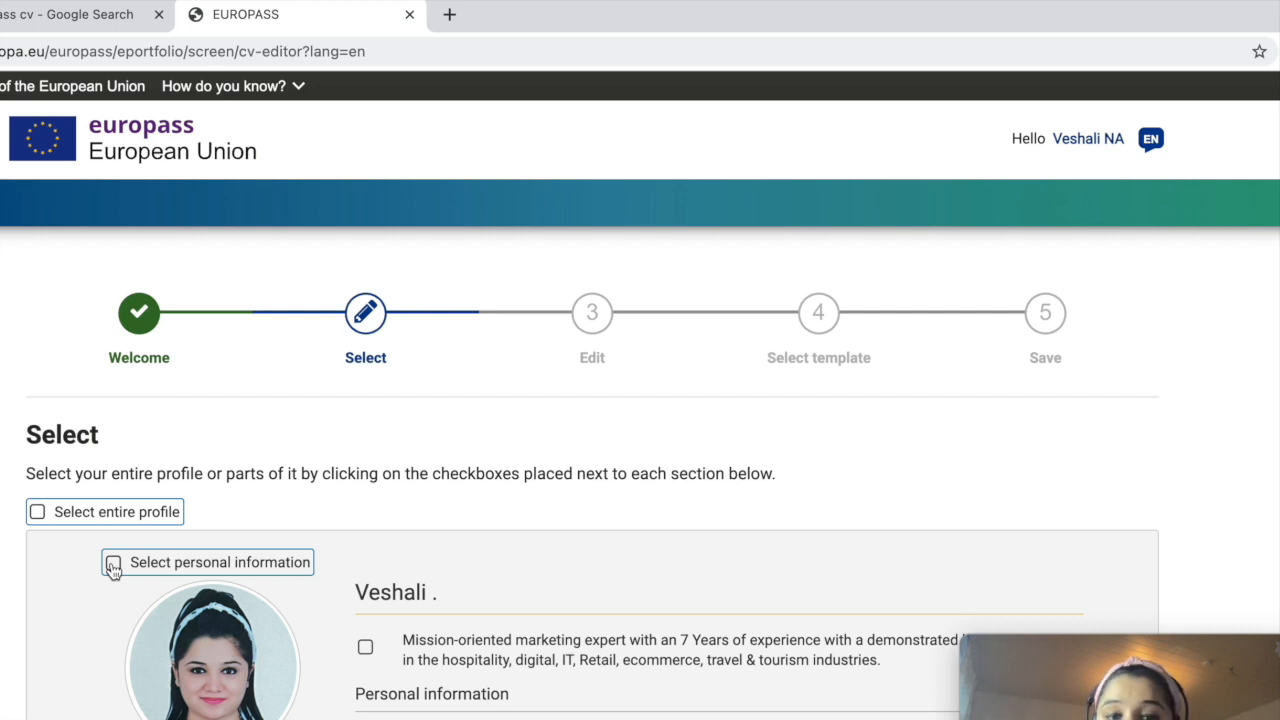
click(37, 513)
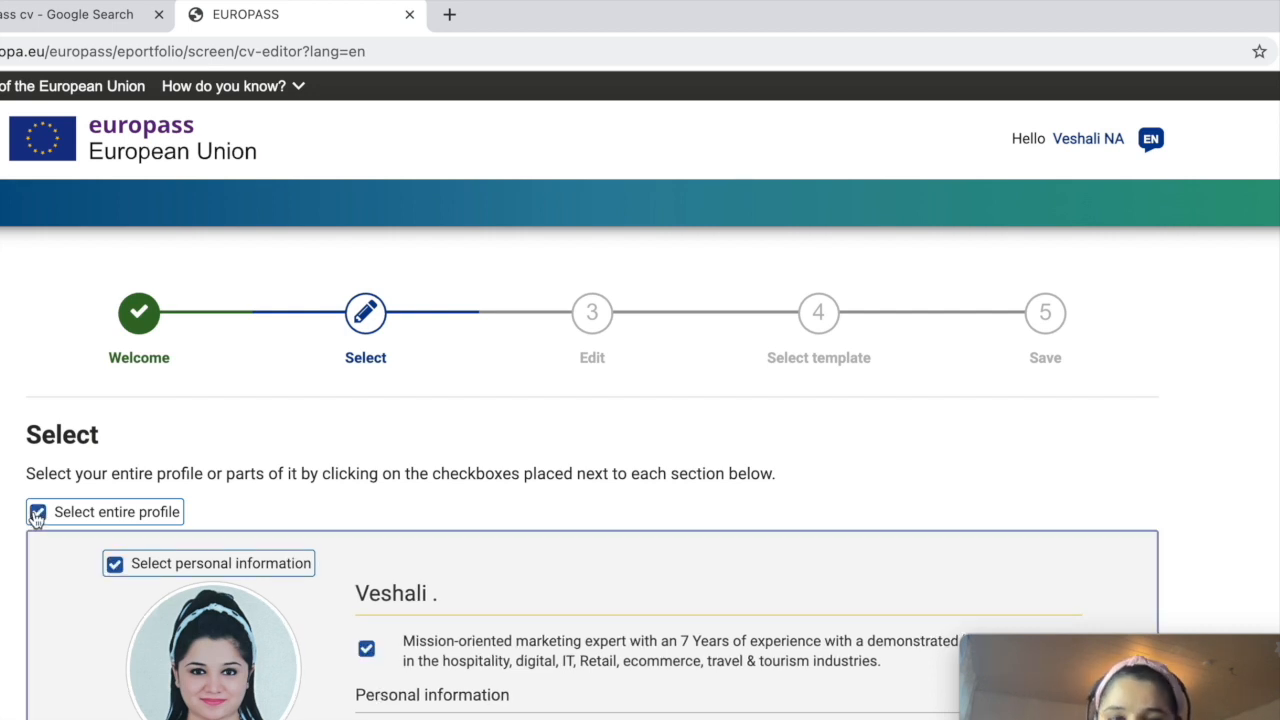
click(37, 513)
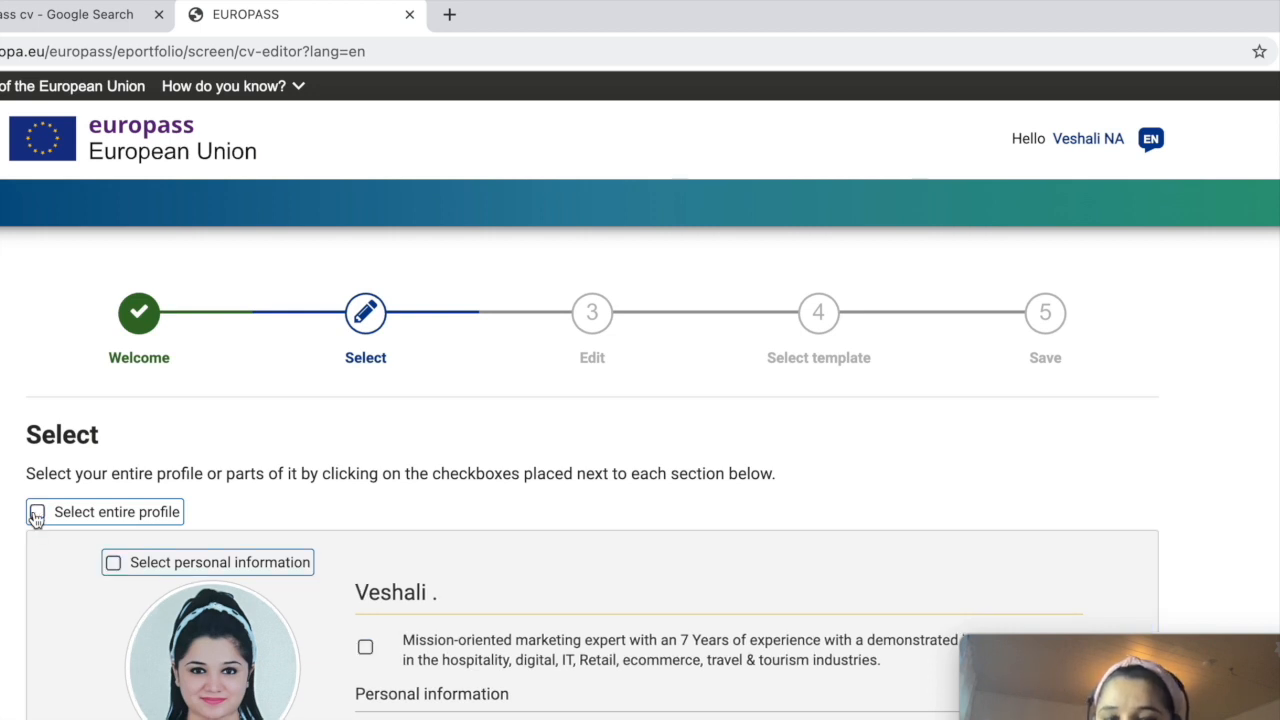
click(114, 565)
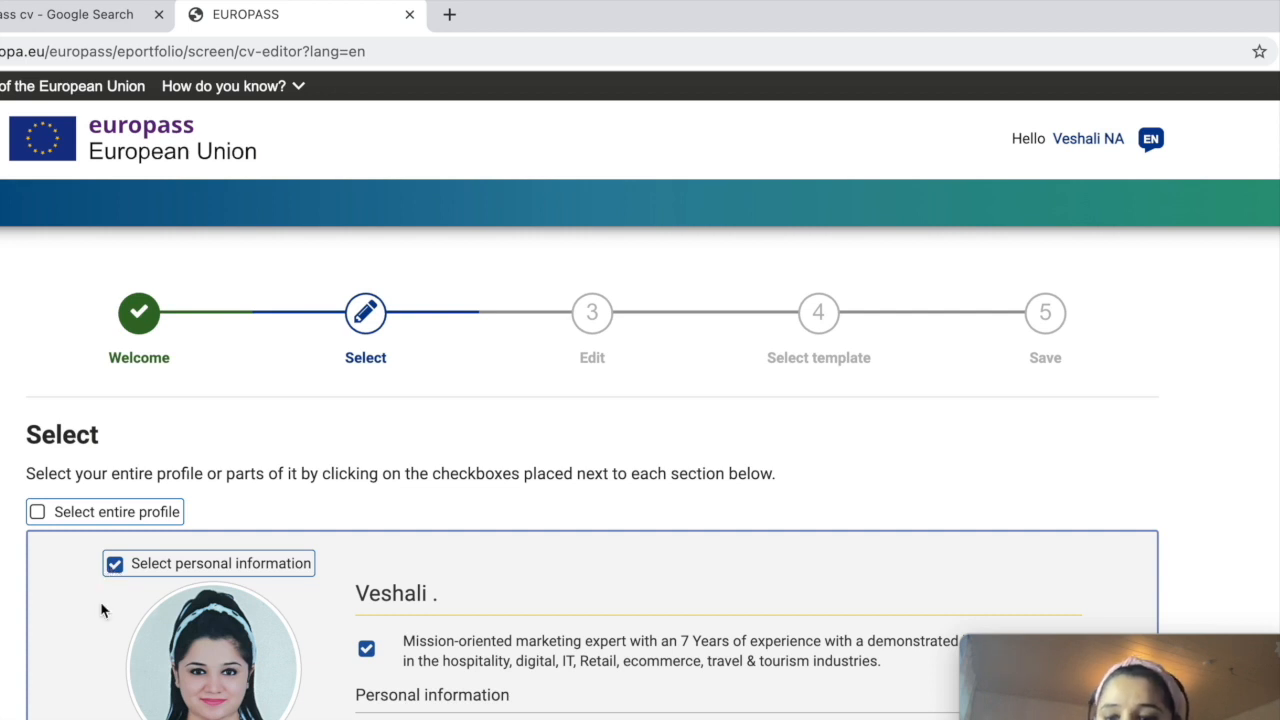
Step: Exit the profile-based CV and return to the My Europass dashboard
drag(1043, 652, 1046, 29)
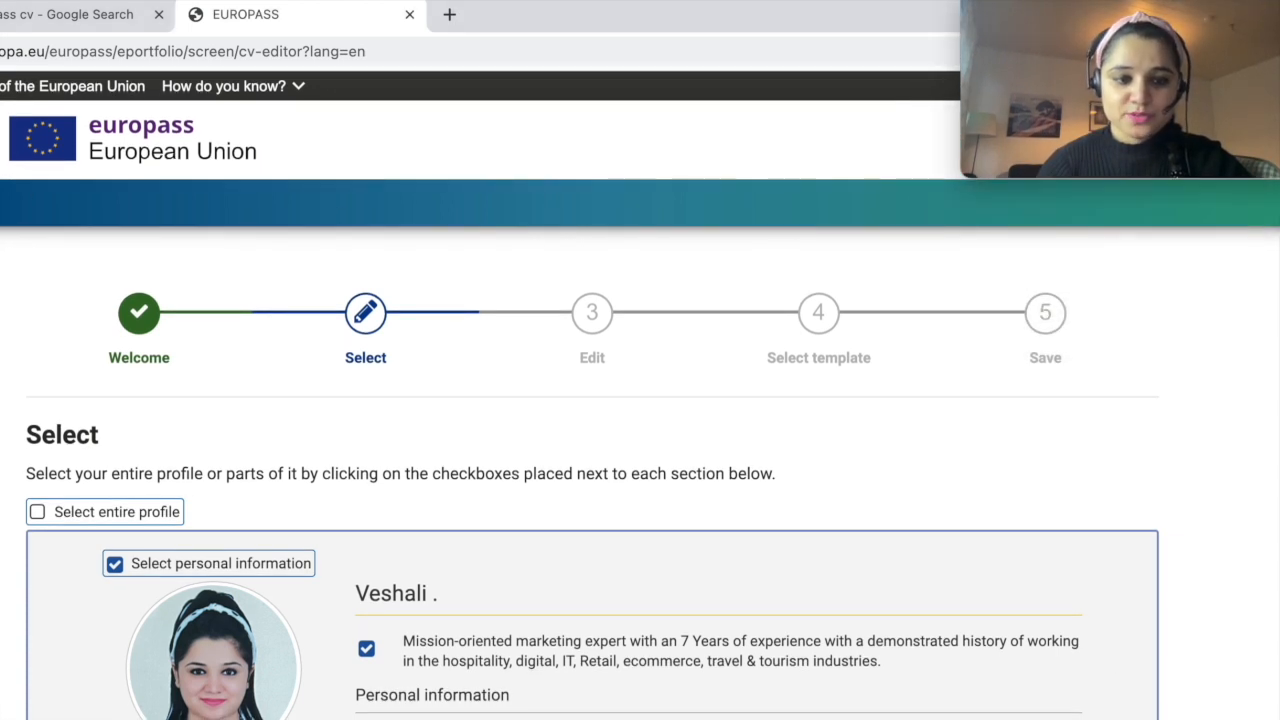
click(62, 716)
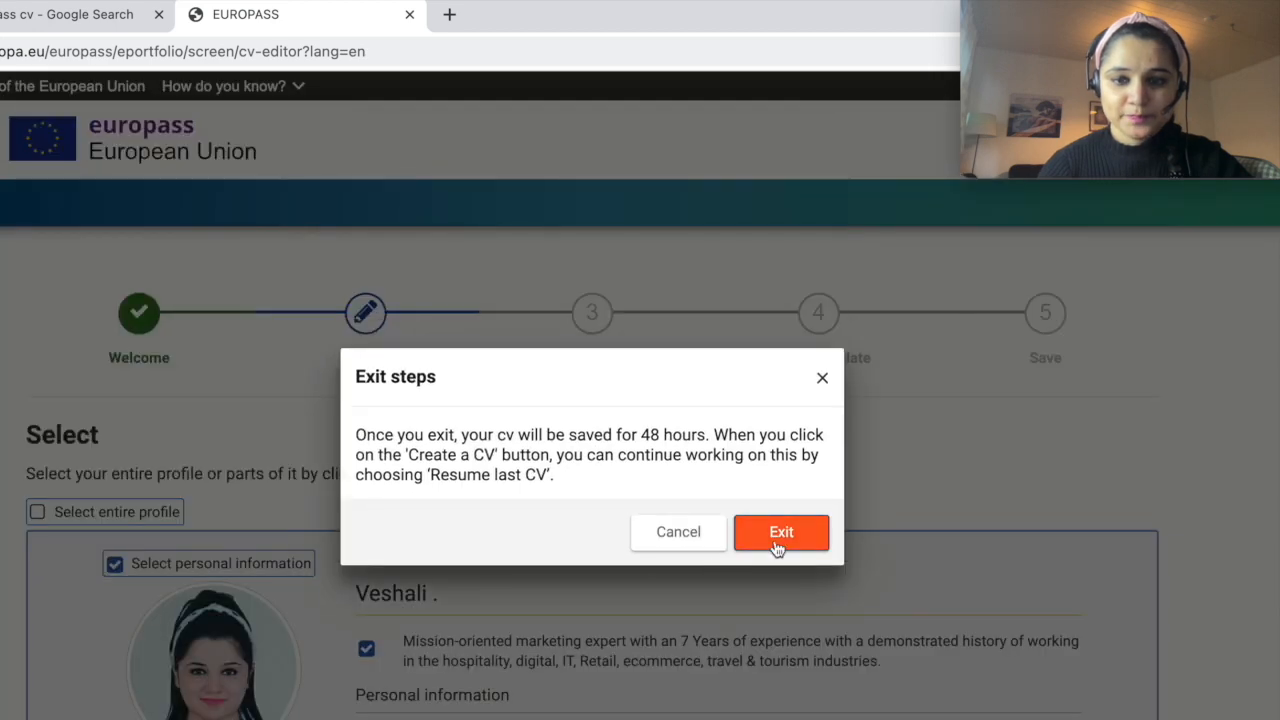
click(760, 548)
click(208, 229)
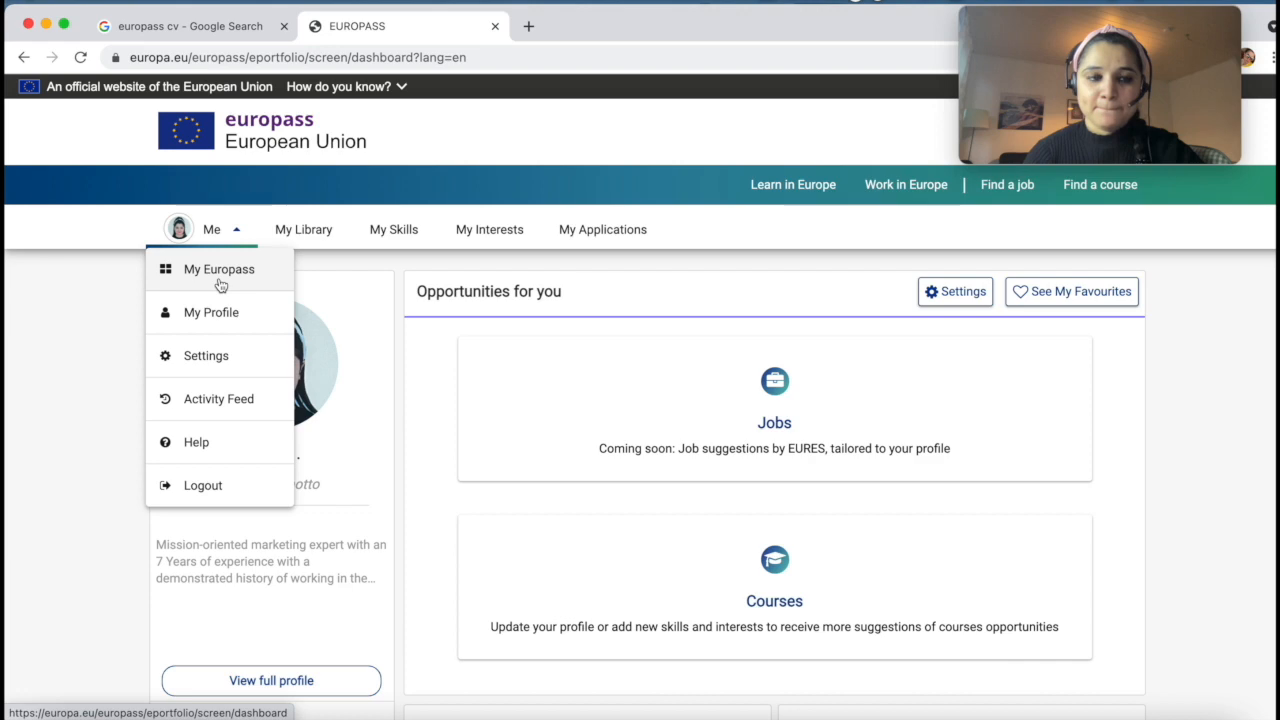
click(220, 285)
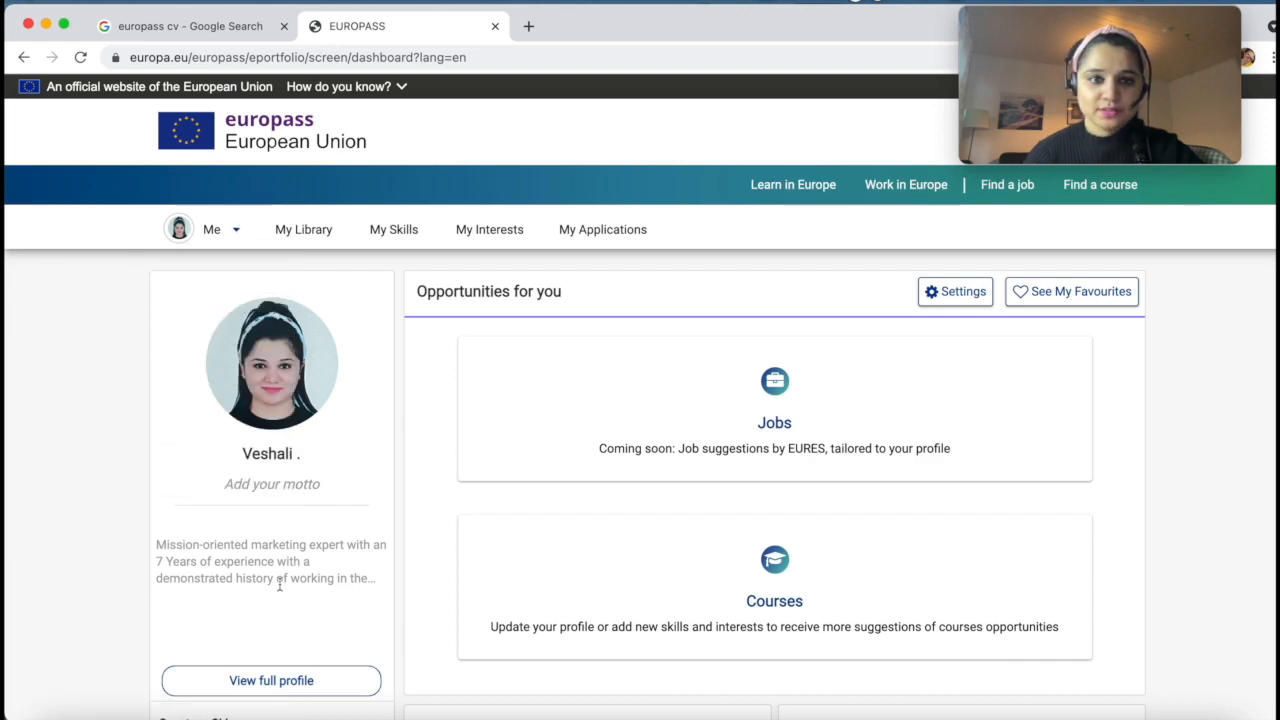
Step: Start a CV from the dashboard using the Create new CV option
click(208, 229)
scroll(230, 470, down, 3)
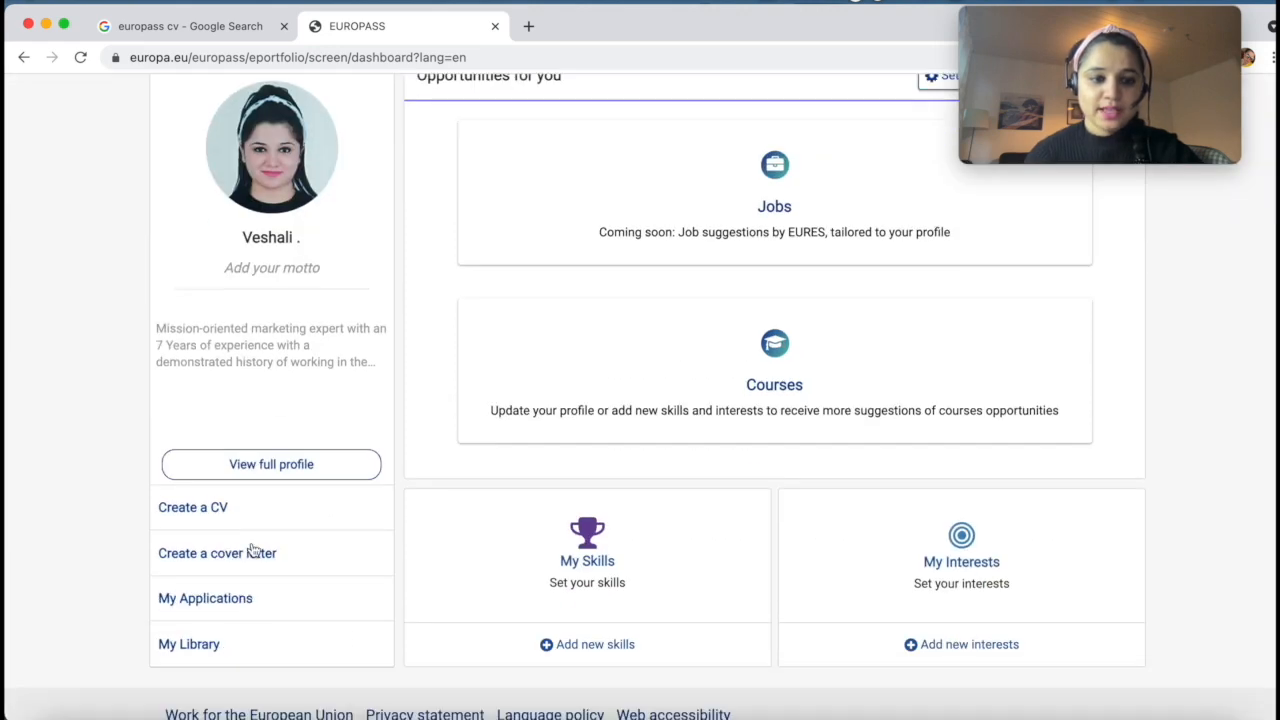
click(201, 507)
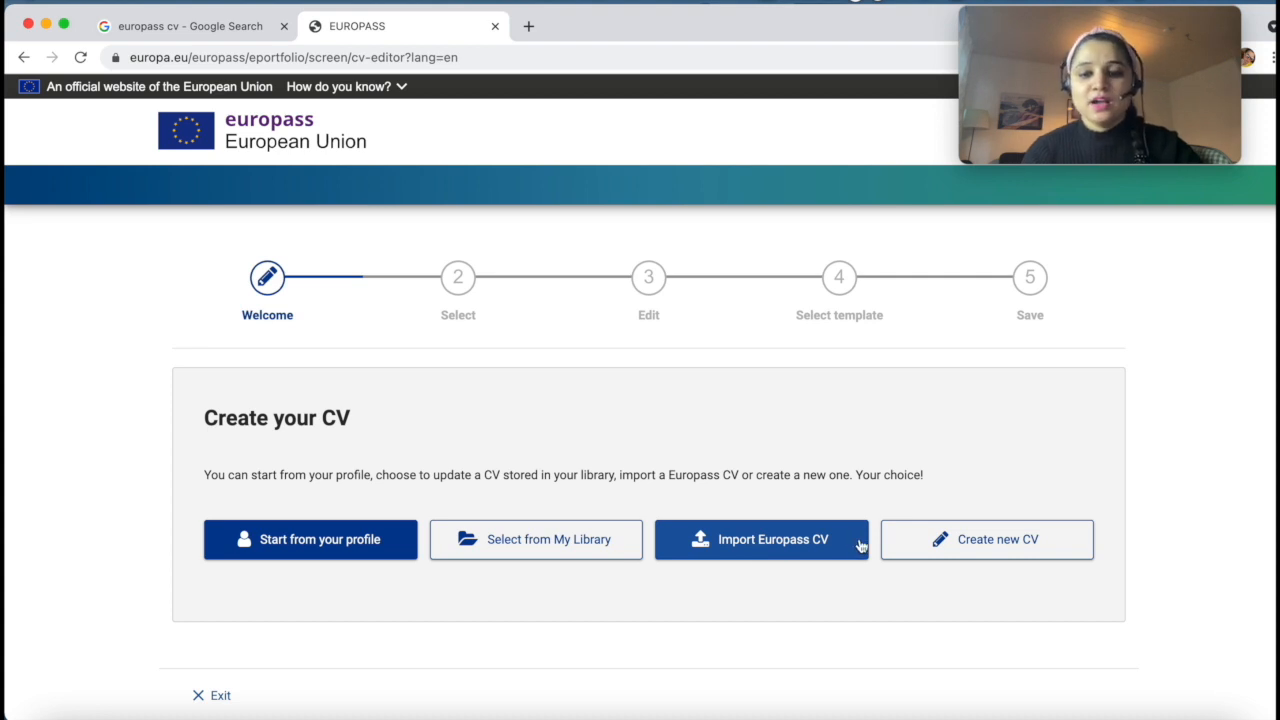
click(954, 548)
scroll(624, 503, down, 3)
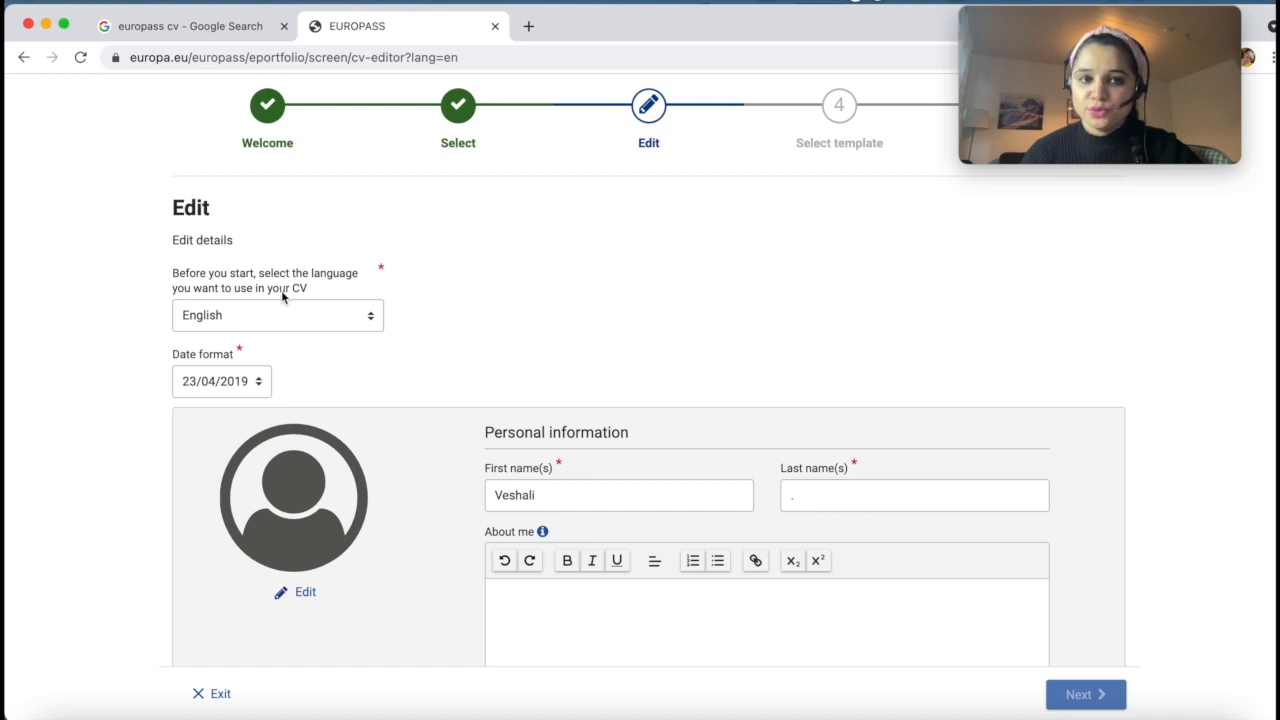
Step: Check the available CV languages and date formats, keeping English and the 23/04/2019 format
click(294, 317)
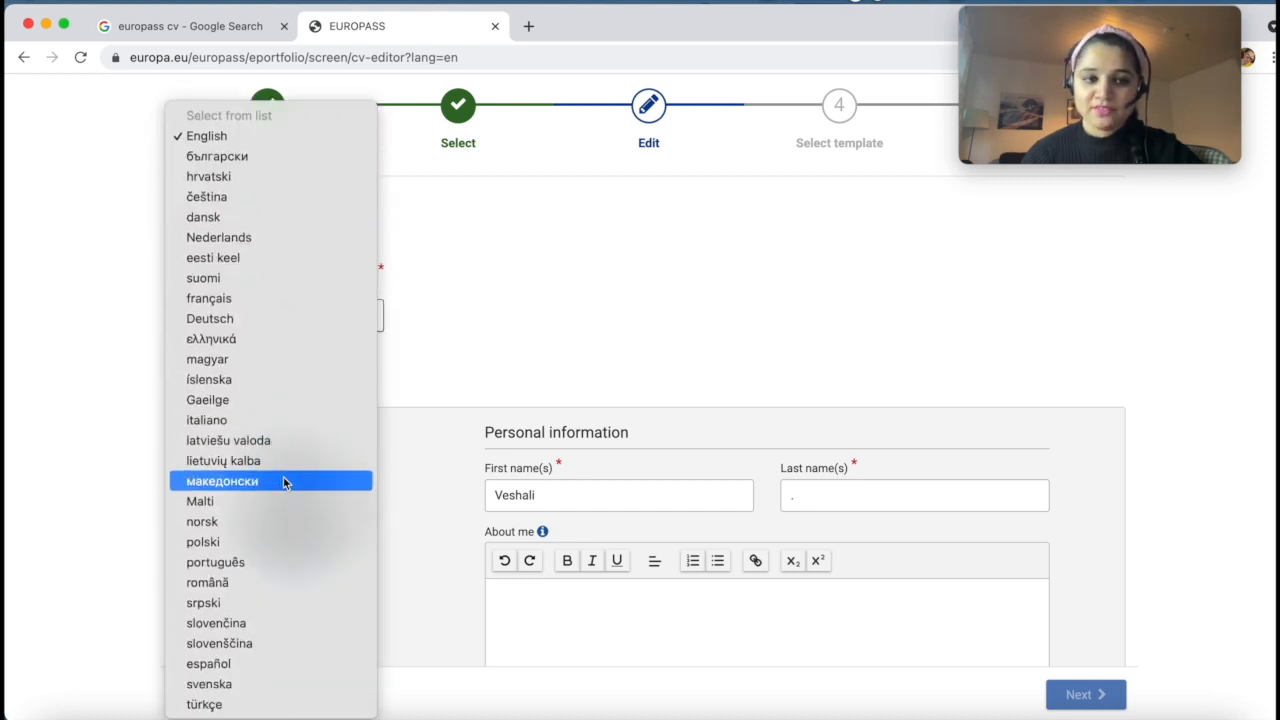
click(505, 329)
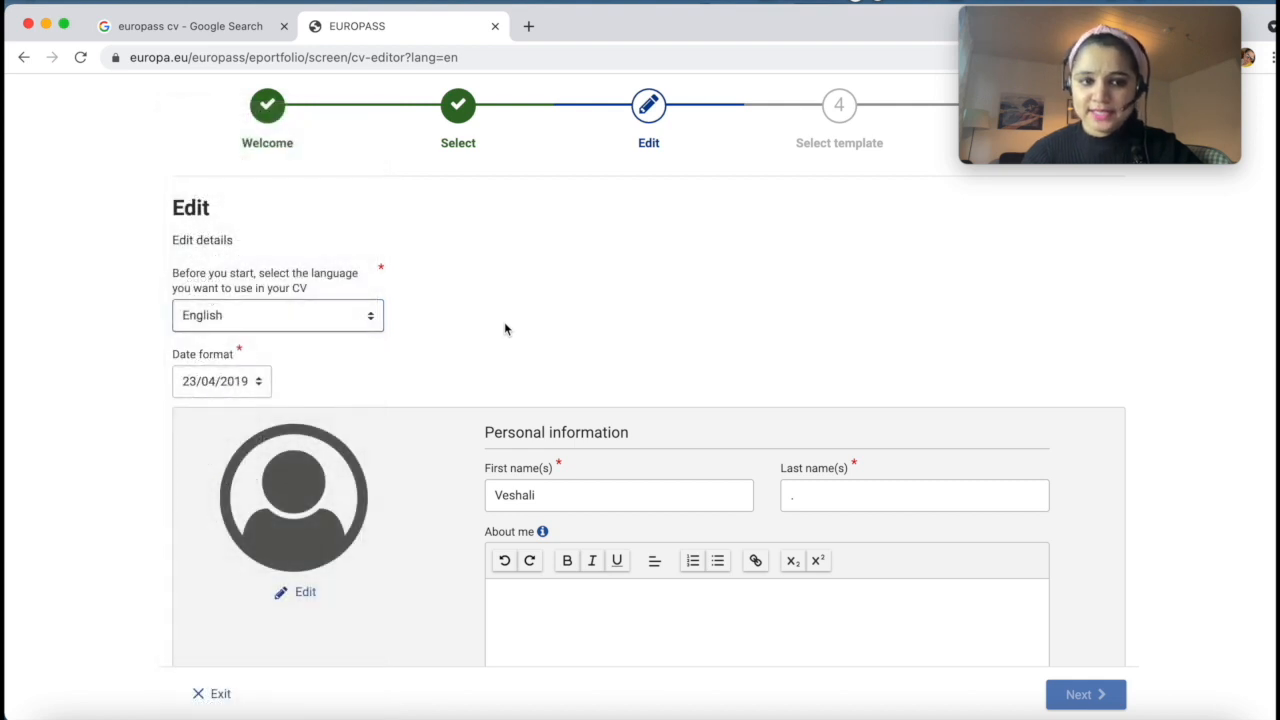
scroll(505, 329, down, 2)
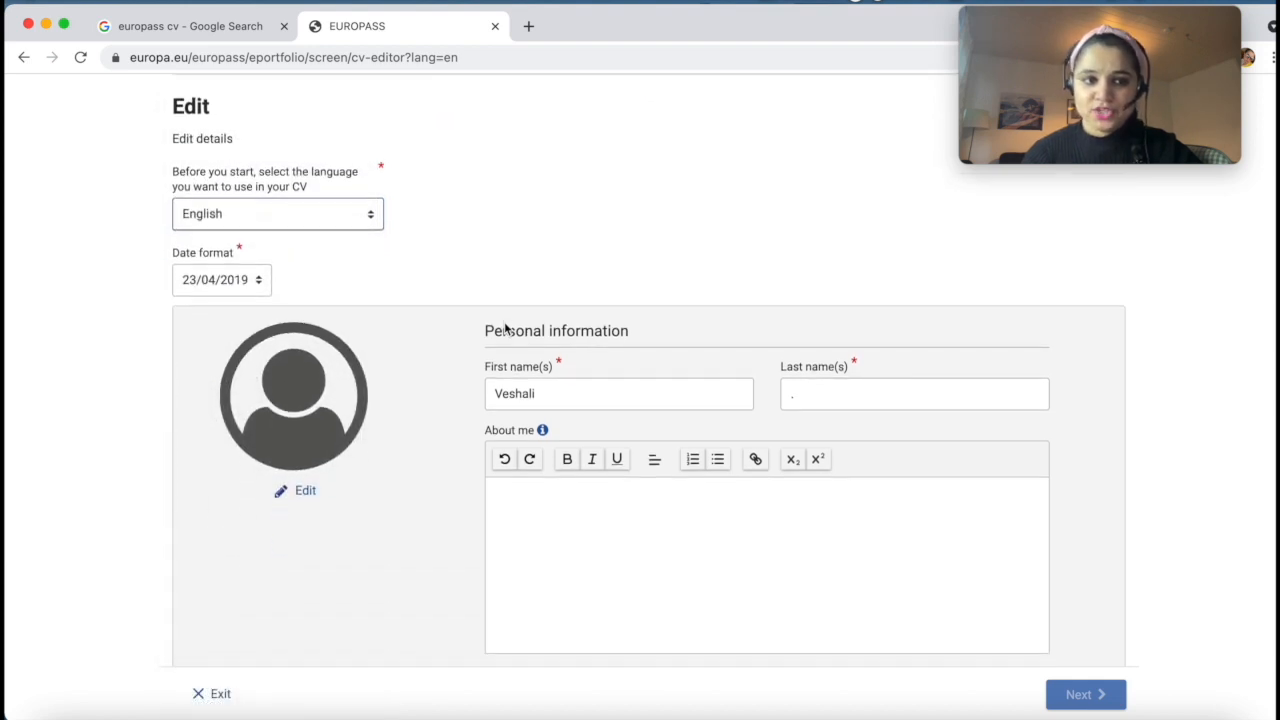
click(222, 286)
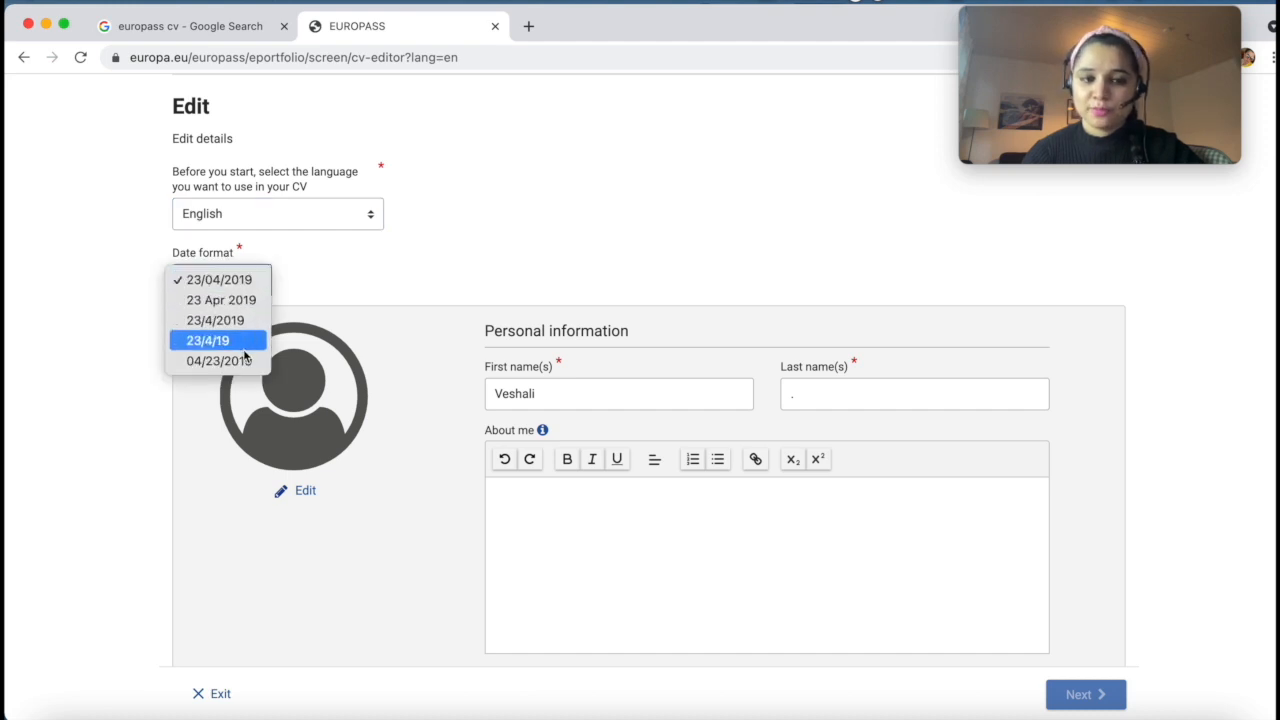
click(441, 230)
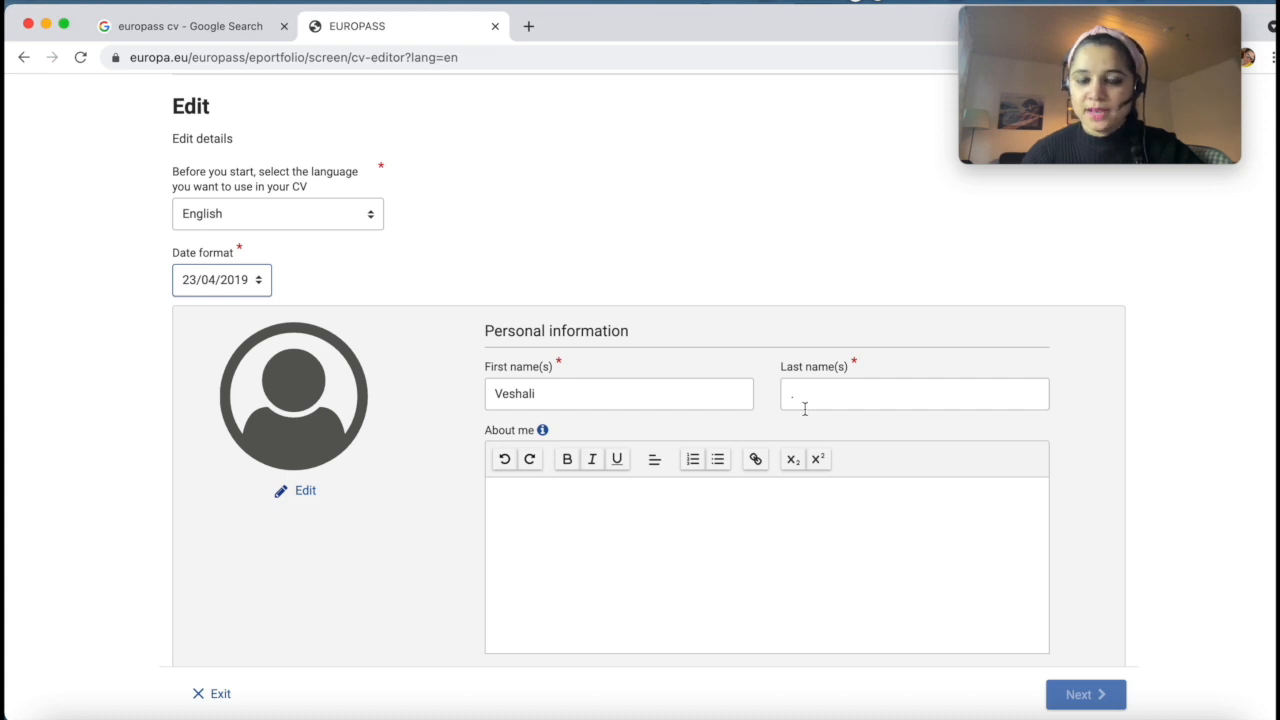
Step: Examine the CV form's personal information, contact and address fields, from About me to Address line 1
scroll(804, 409, down, 3)
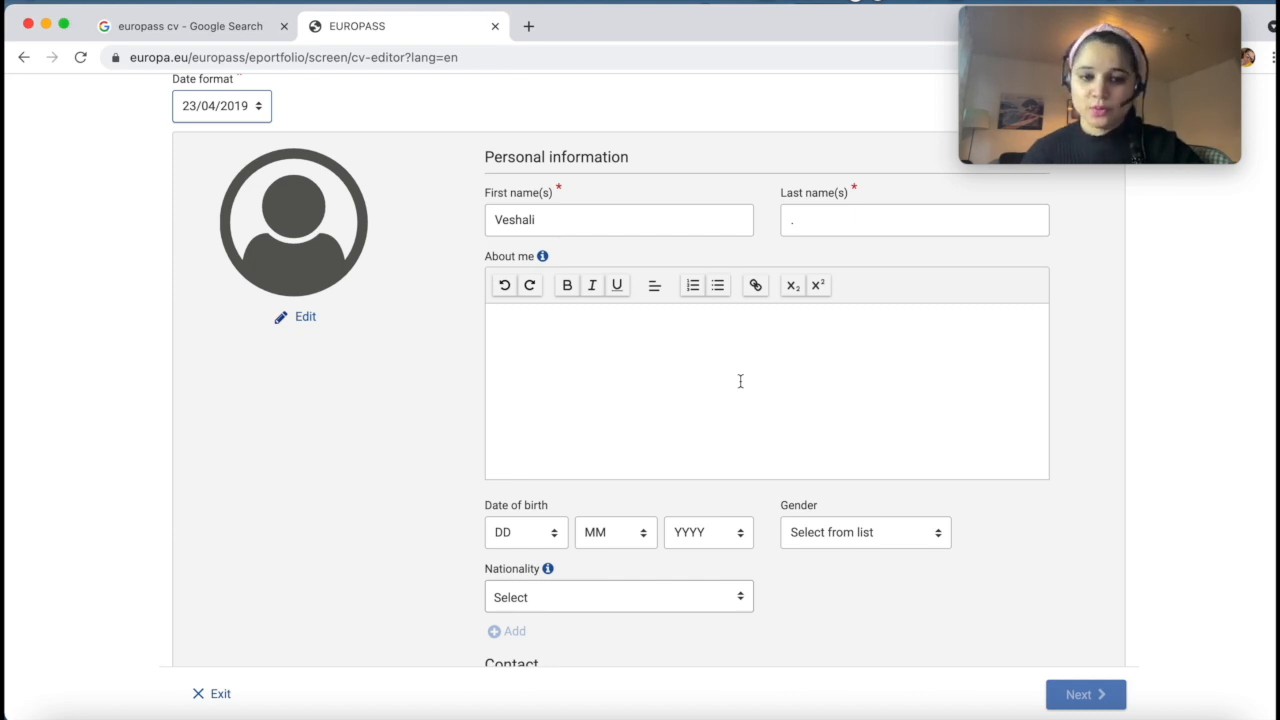
scroll(740, 381, down, 4)
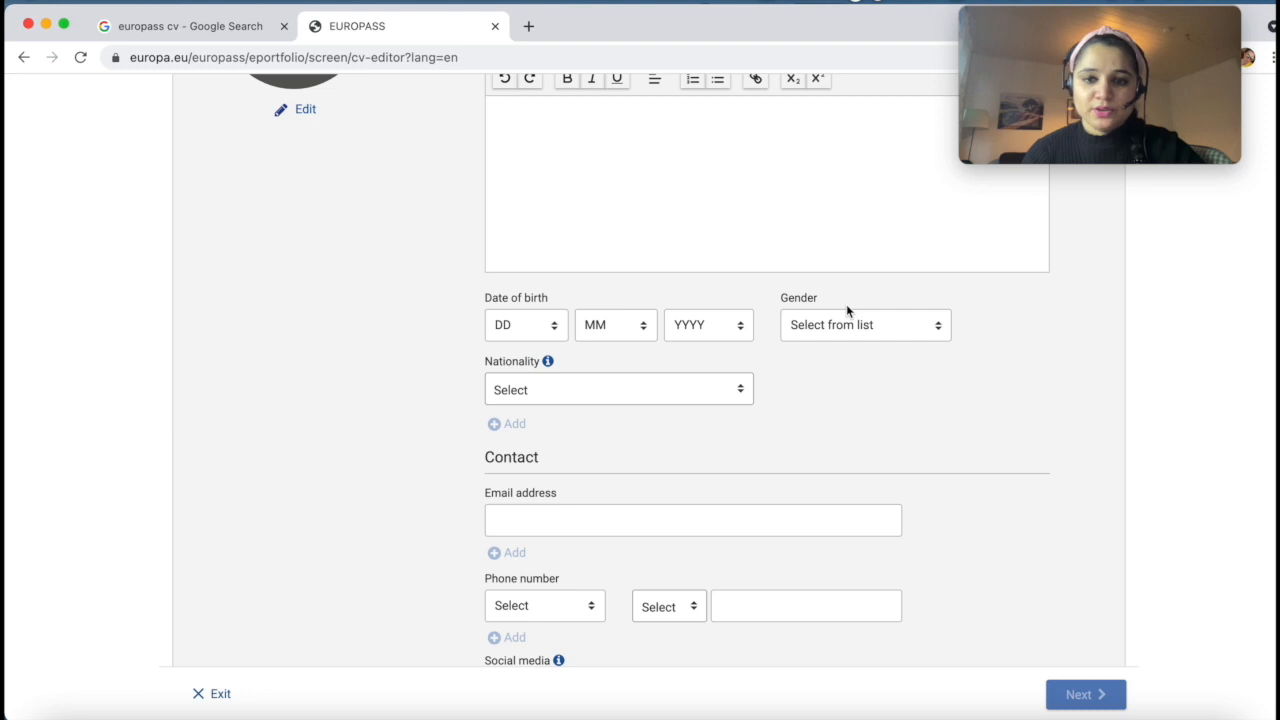
scroll(591, 390, down, 2)
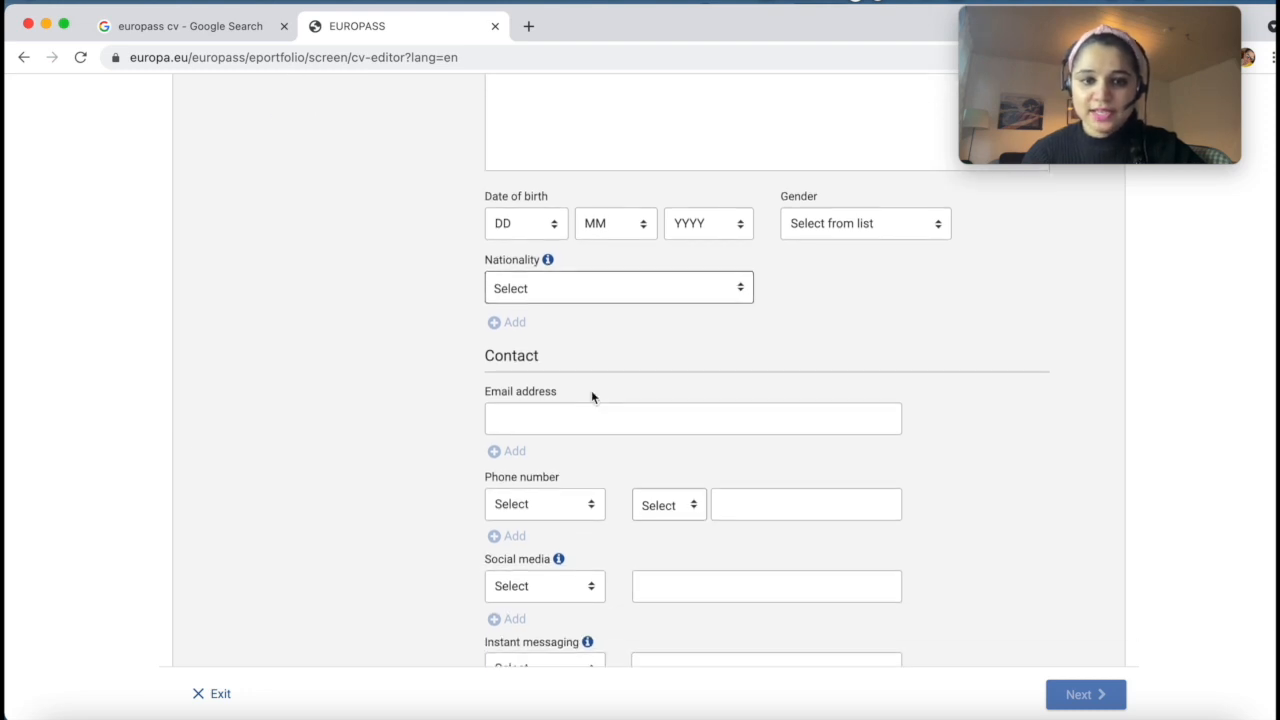
scroll(556, 420, down, 2)
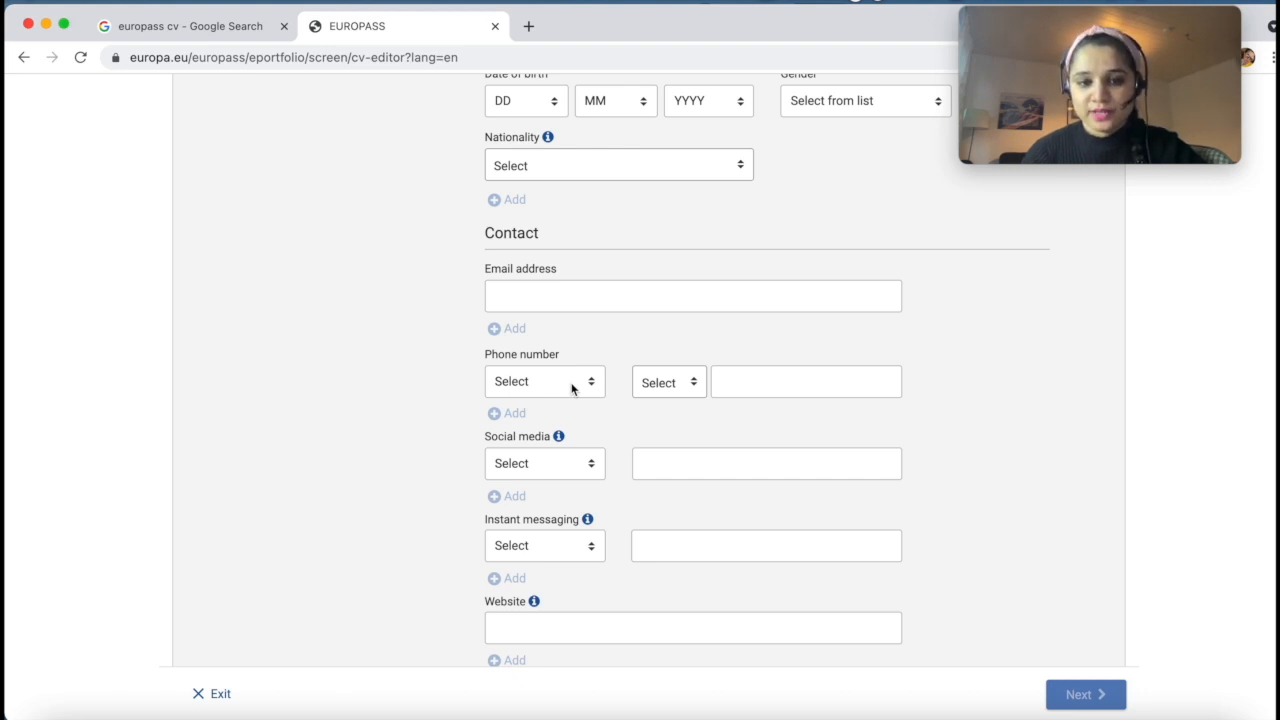
scroll(572, 388, down, 3)
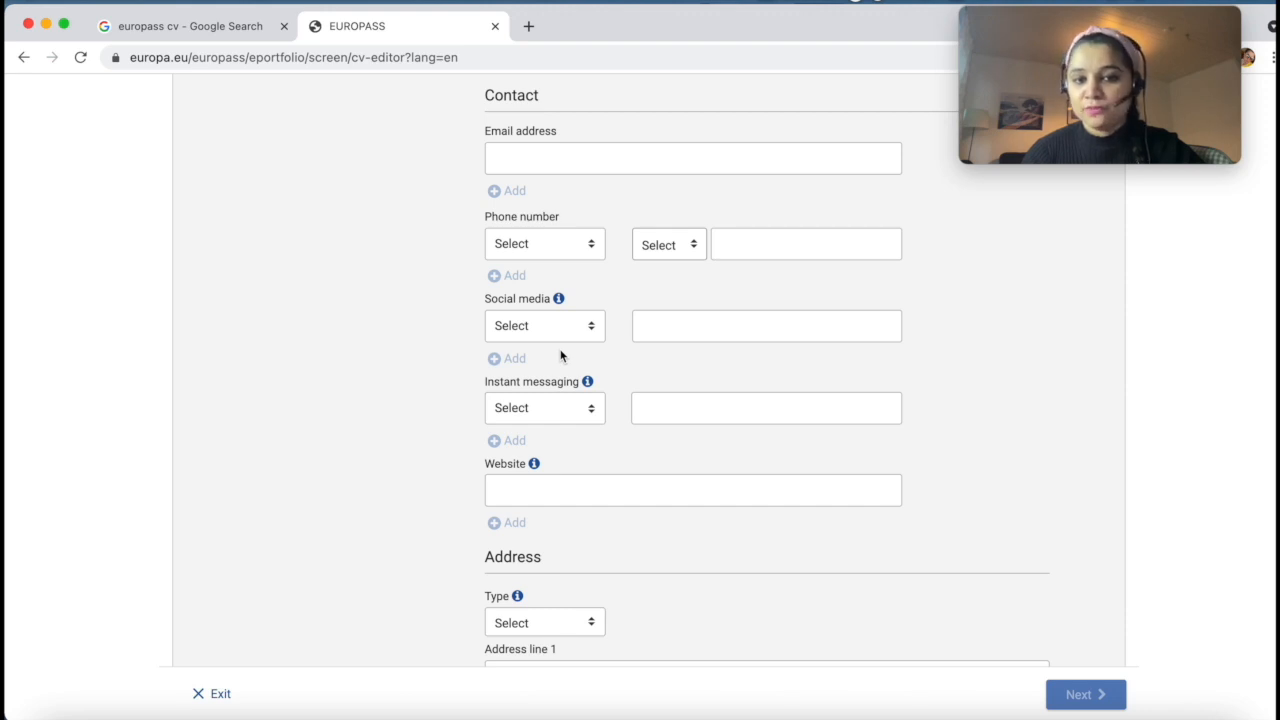
scroll(540, 448, down, 1)
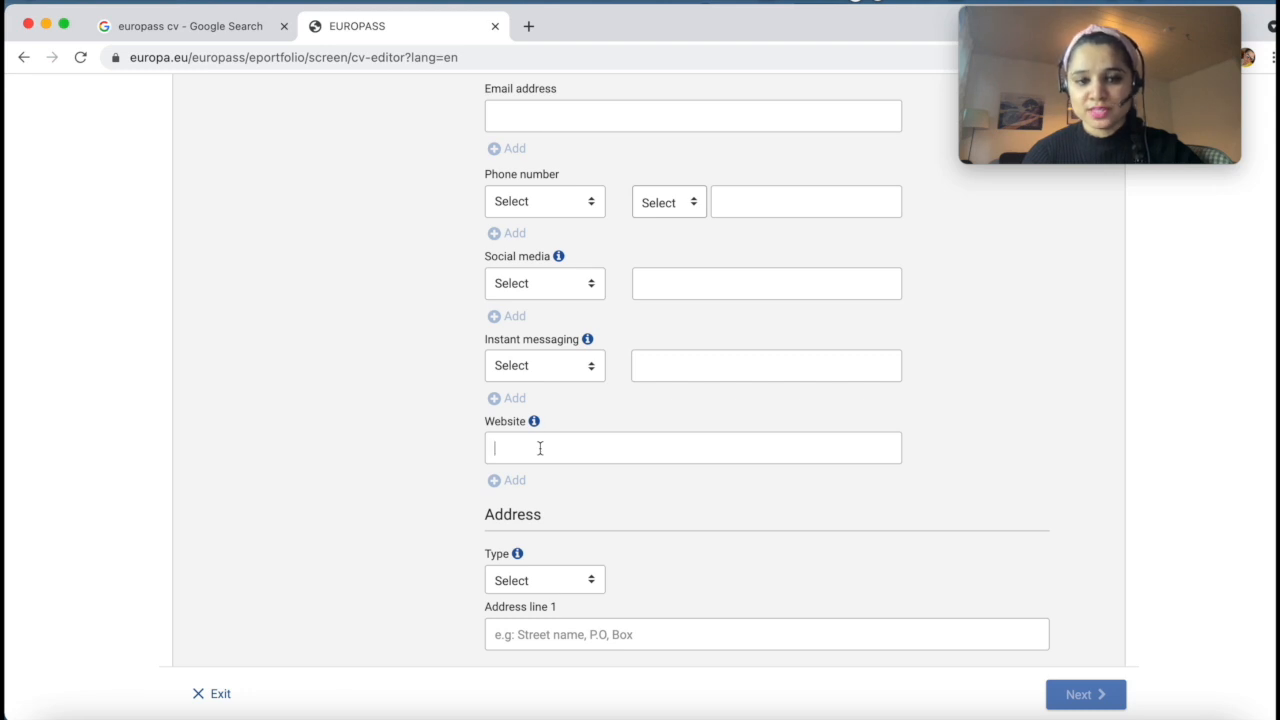
Step: Check the remaining address fields down to Country and save the personal information with the optional fields left empty
scroll(540, 448, down, 5)
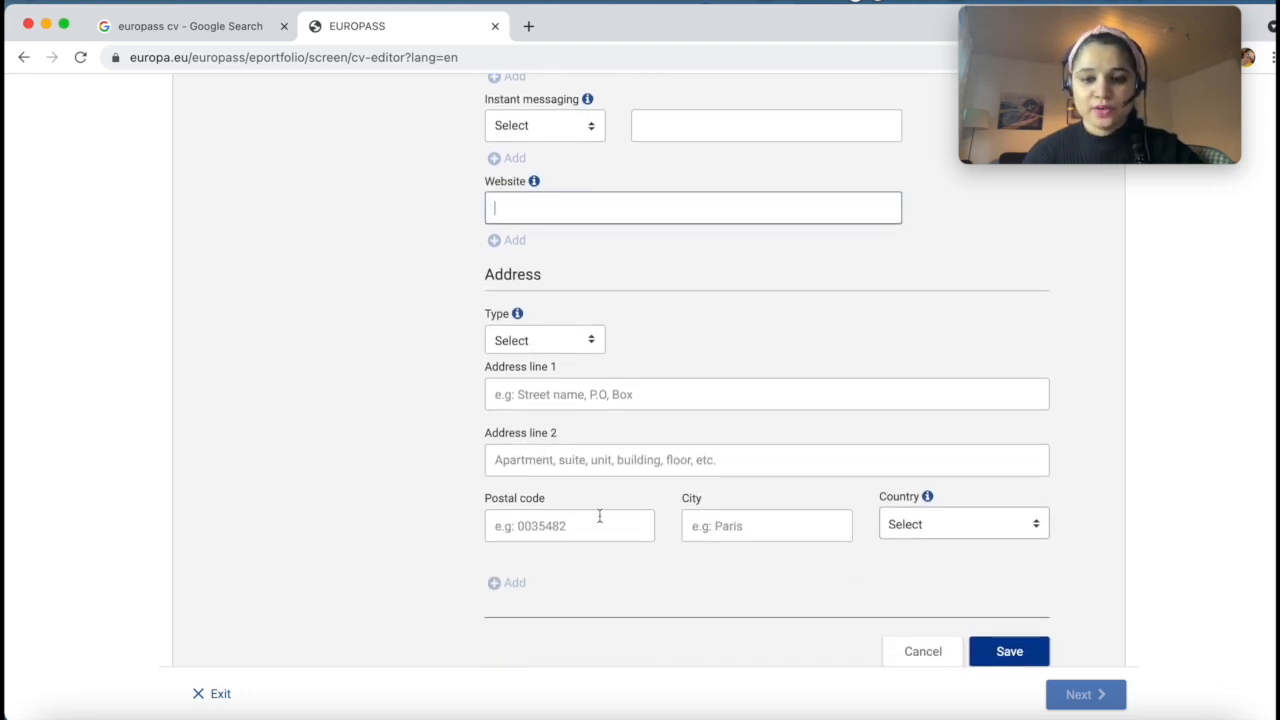
scroll(600, 516, down, 2)
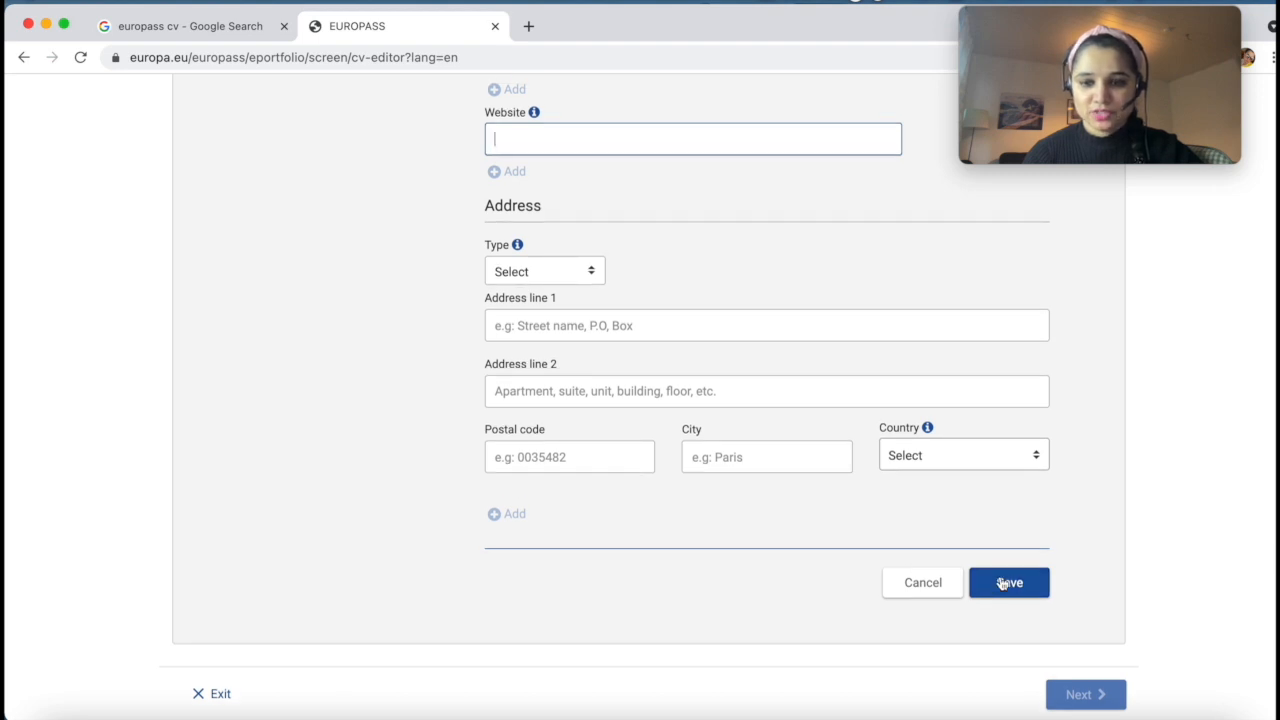
click(1003, 583)
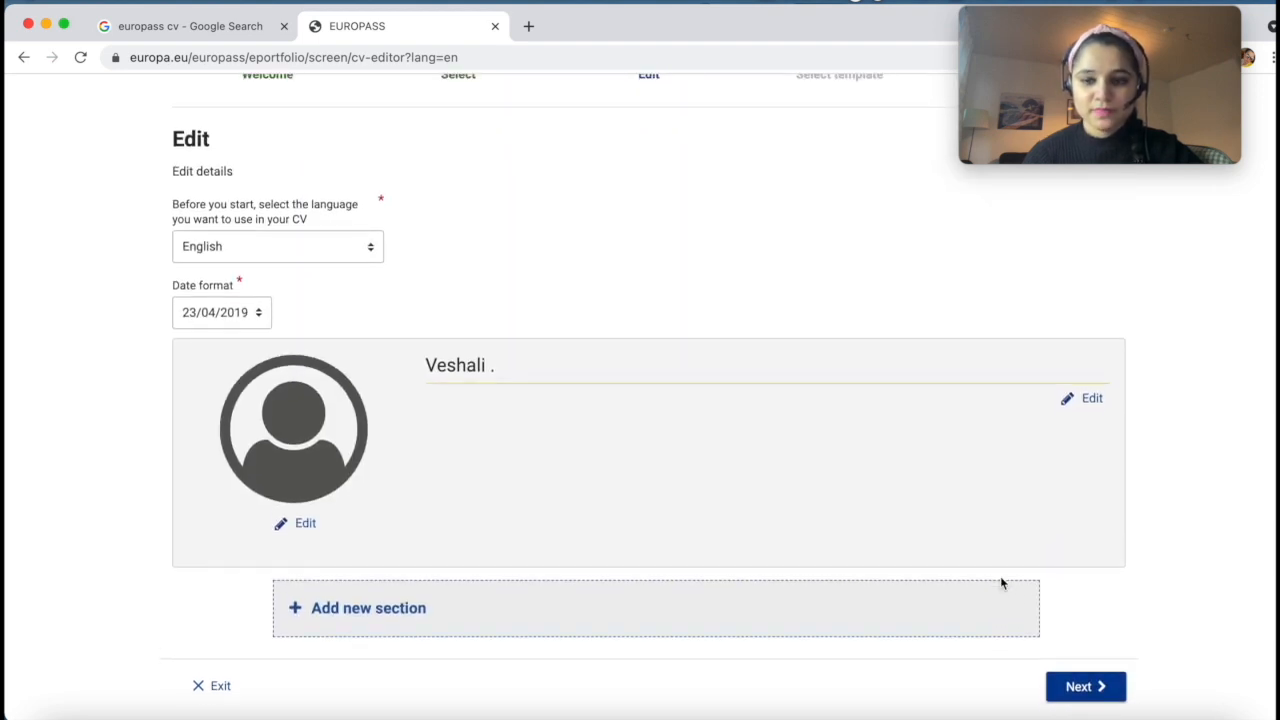
Step: Add a new section of type Work experience to the CV
click(388, 626)
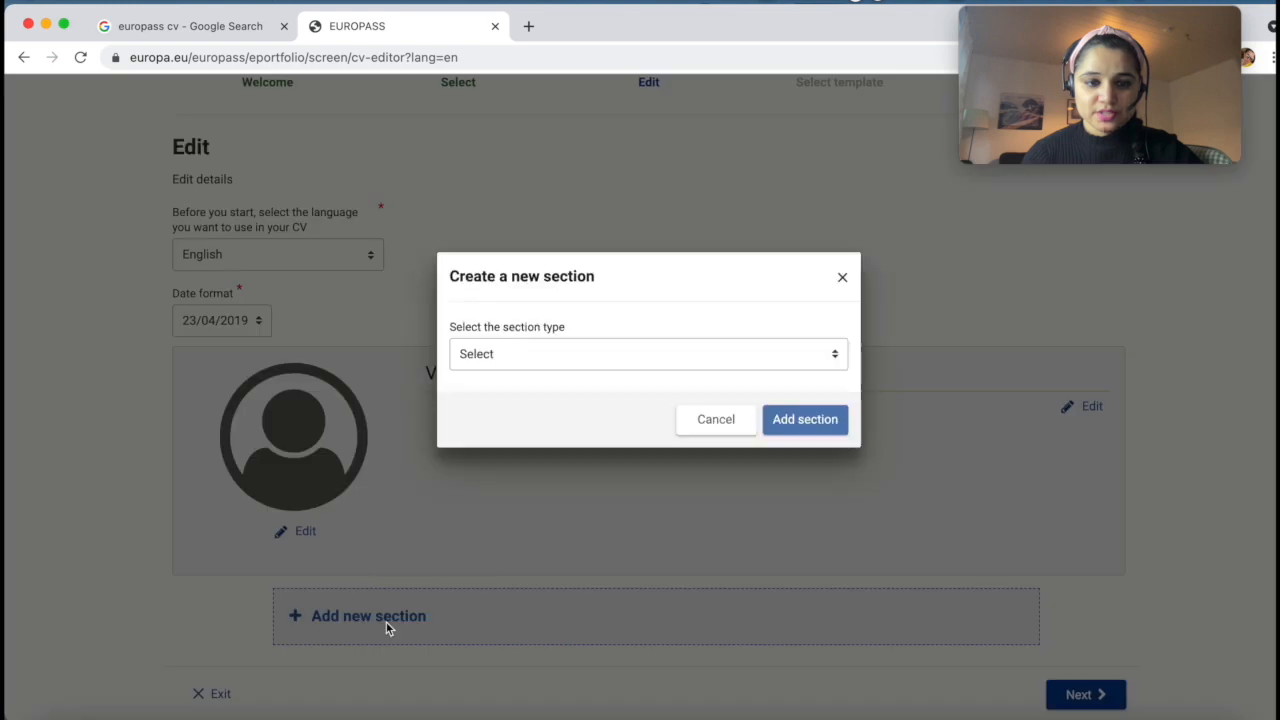
click(589, 408)
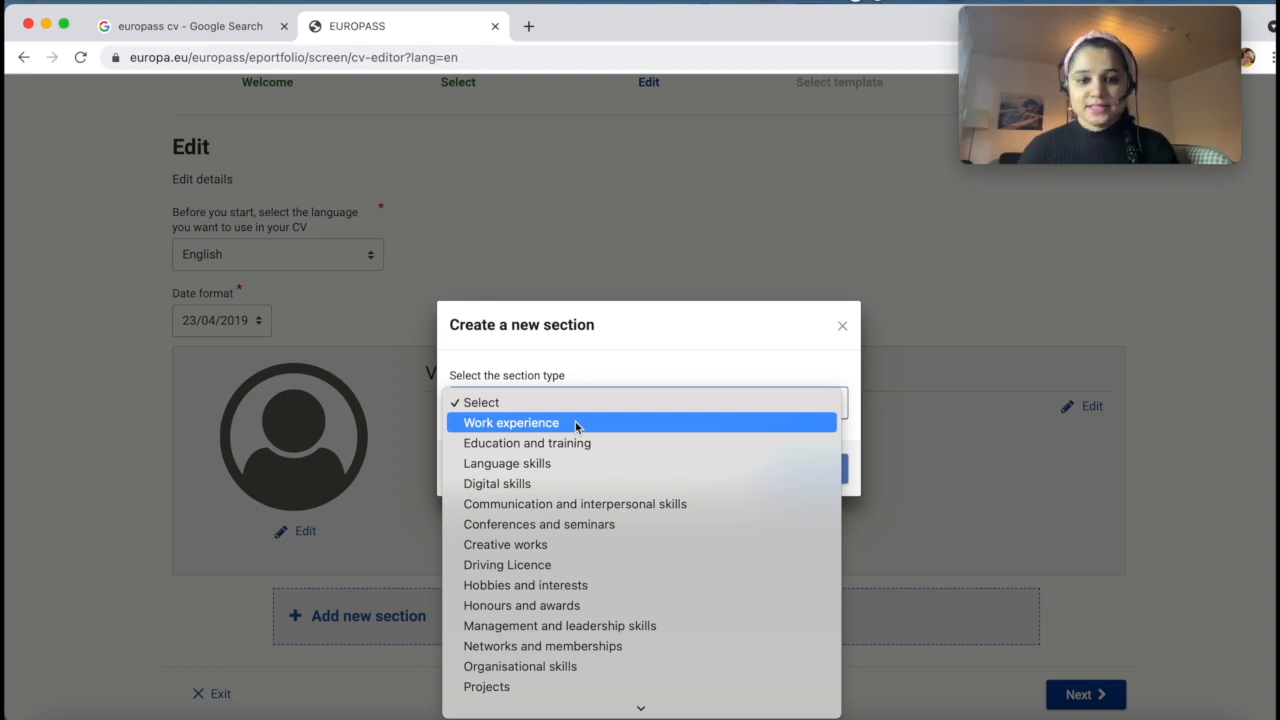
click(571, 424)
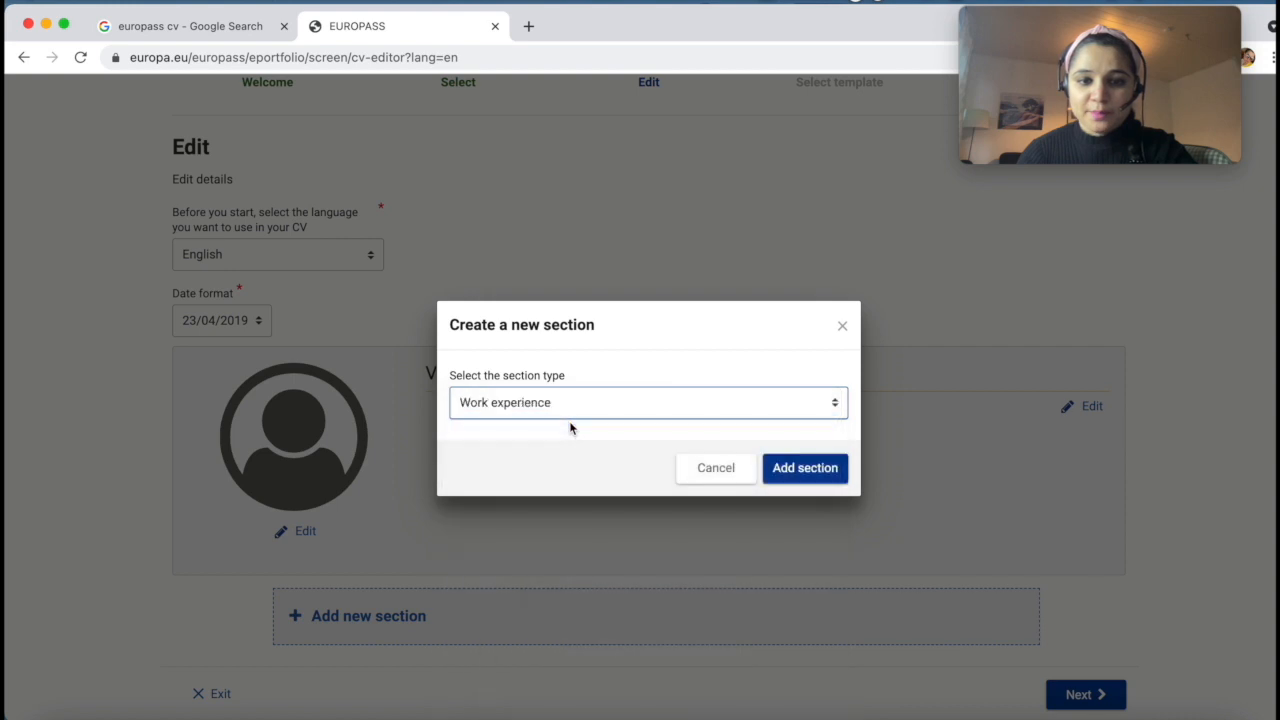
click(798, 469)
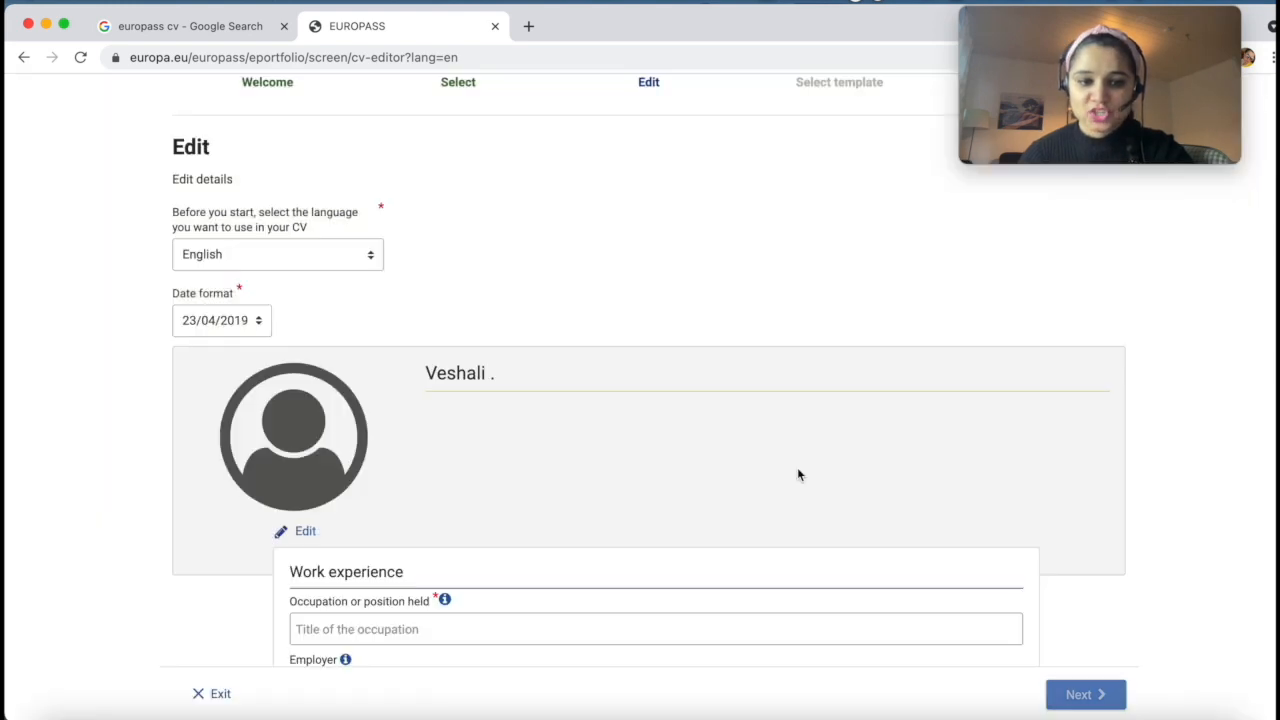
Step: Look through the Work experience fields, mark the position as Ongoing, and close the entry without keeping it
scroll(797, 467, up, 3)
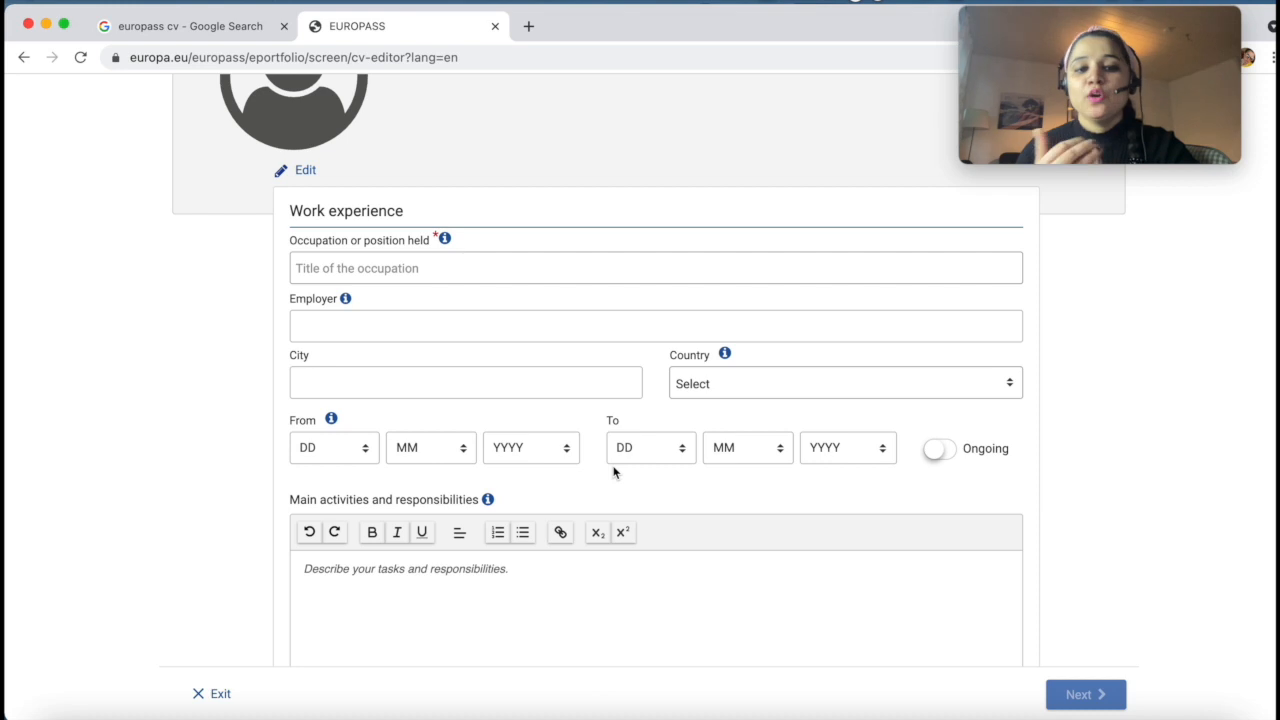
click(940, 450)
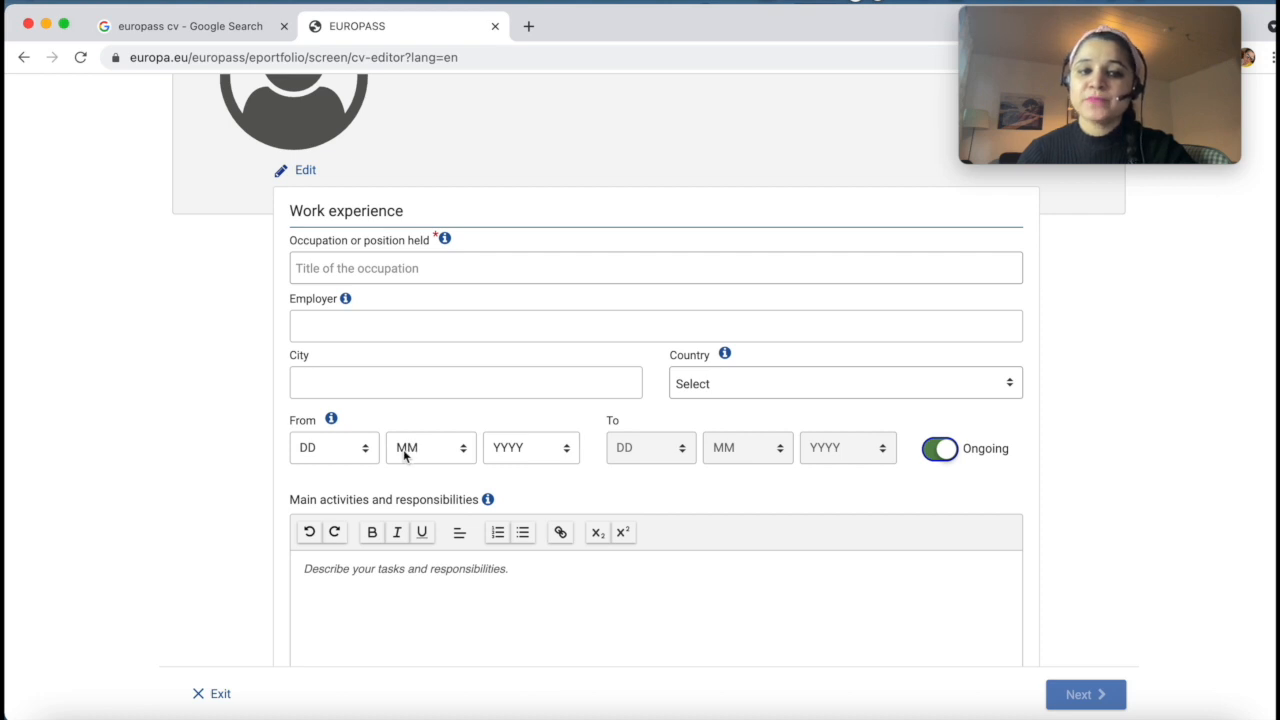
scroll(403, 449, down, 3)
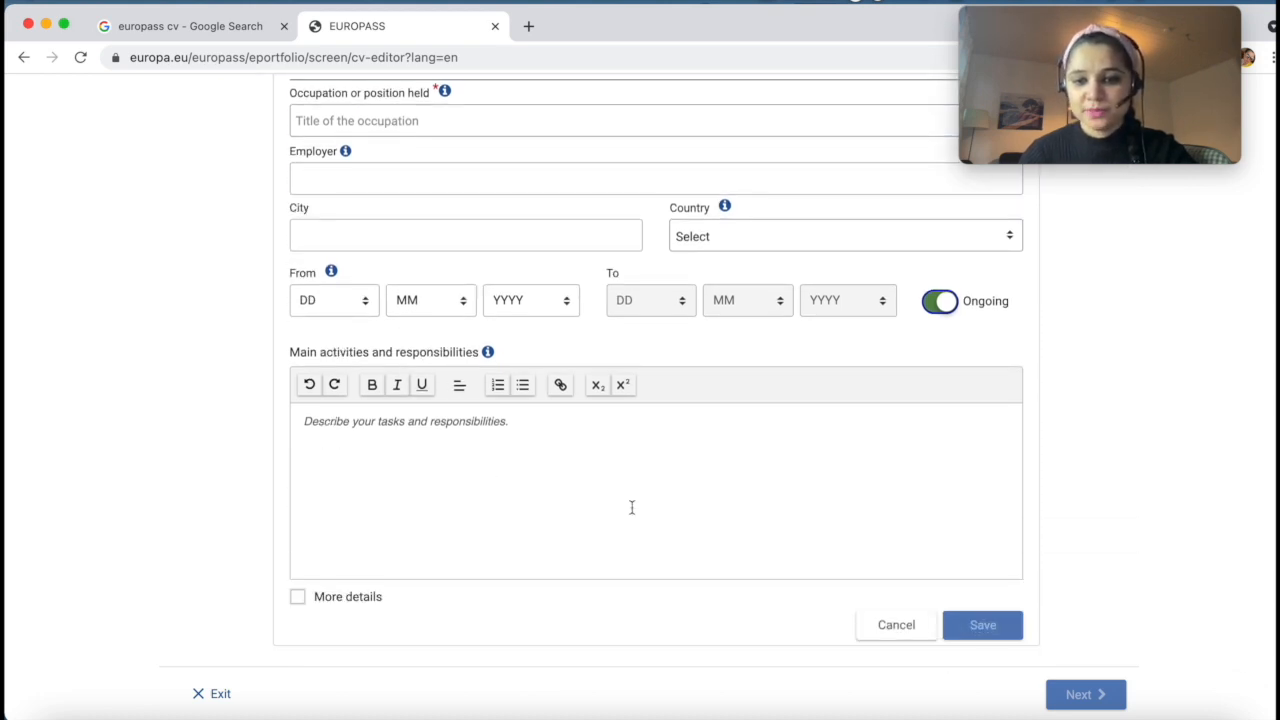
click(982, 626)
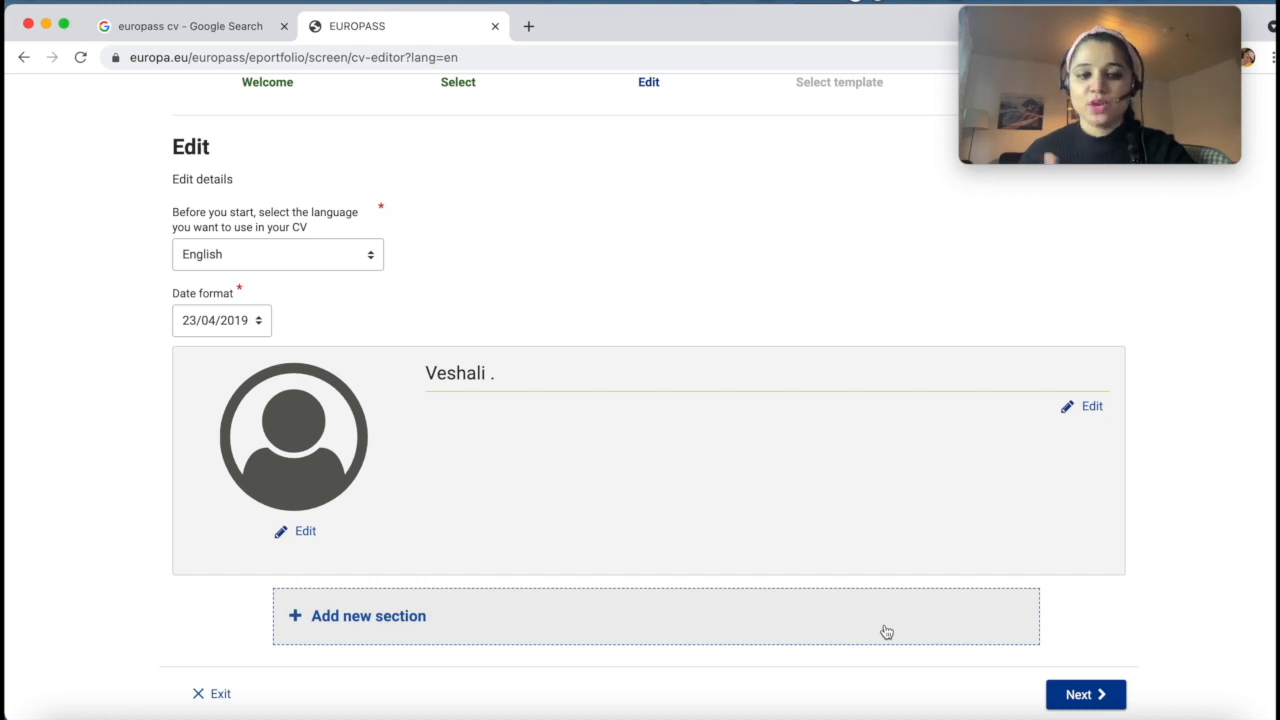
Step: Preview the available Europass templates and continue with the borderless white template that has blue section headings
click(1092, 695)
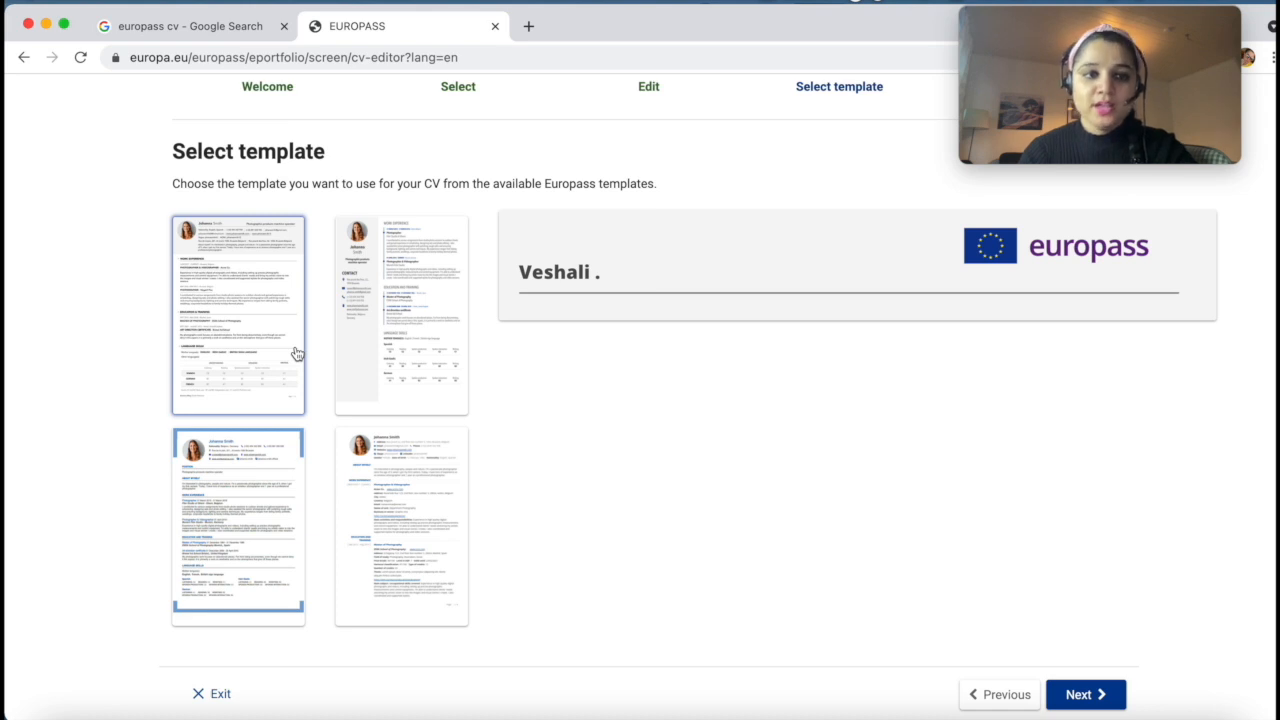
click(349, 320)
click(230, 508)
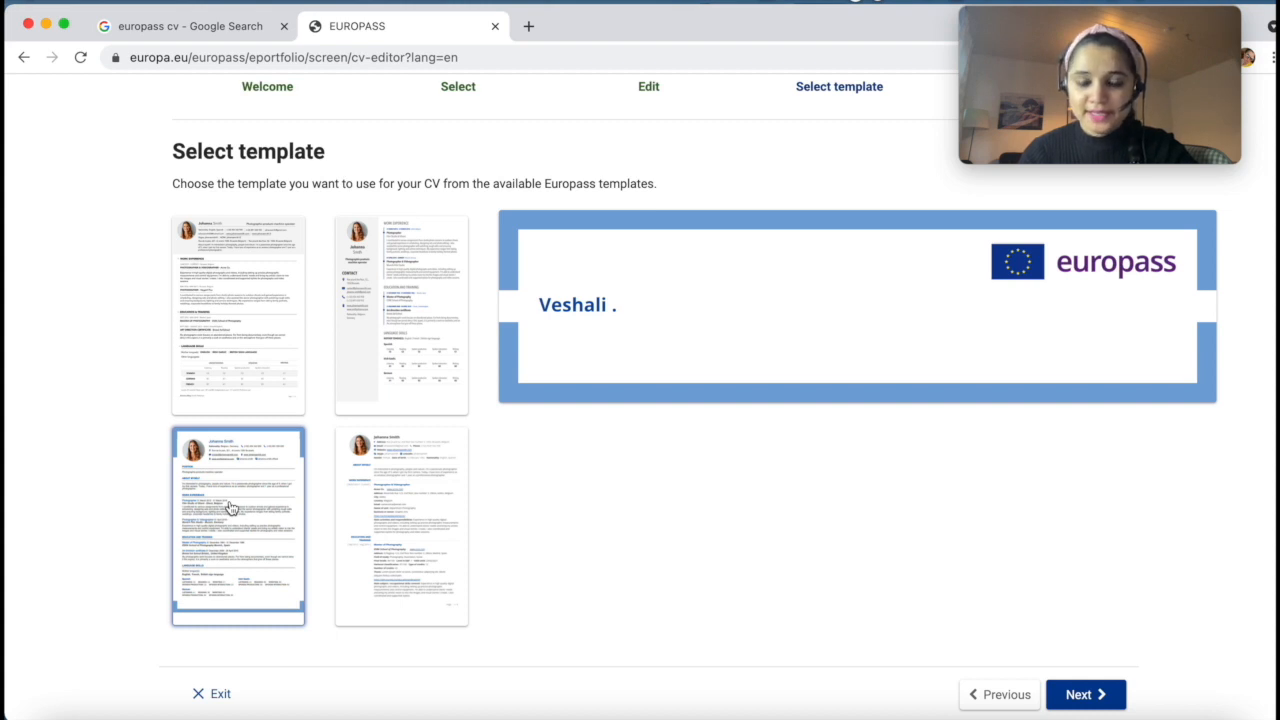
click(410, 483)
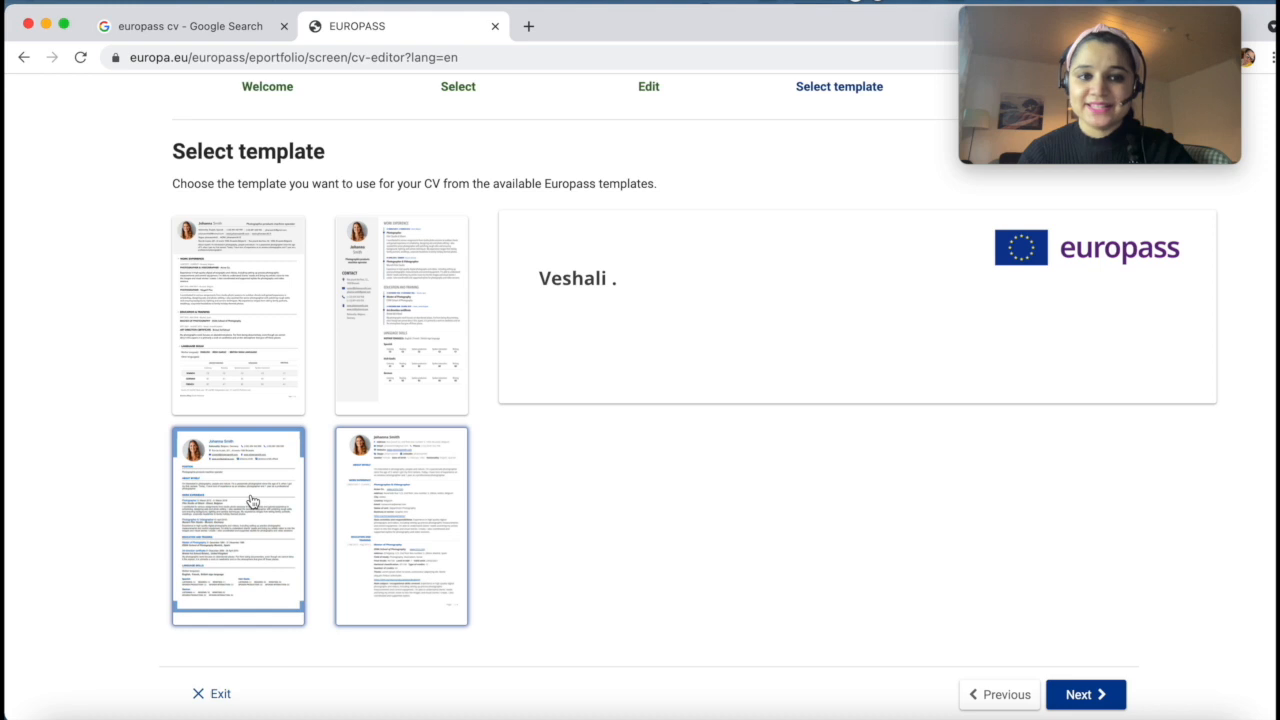
click(213, 370)
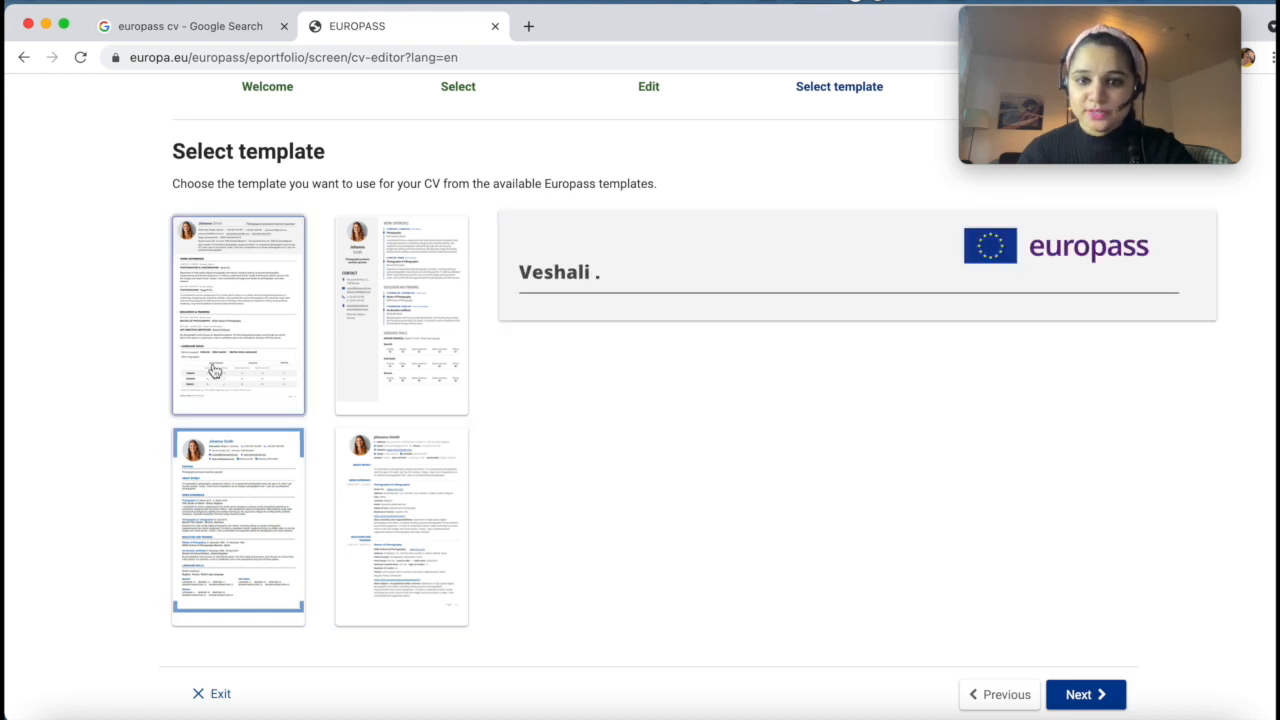
click(376, 355)
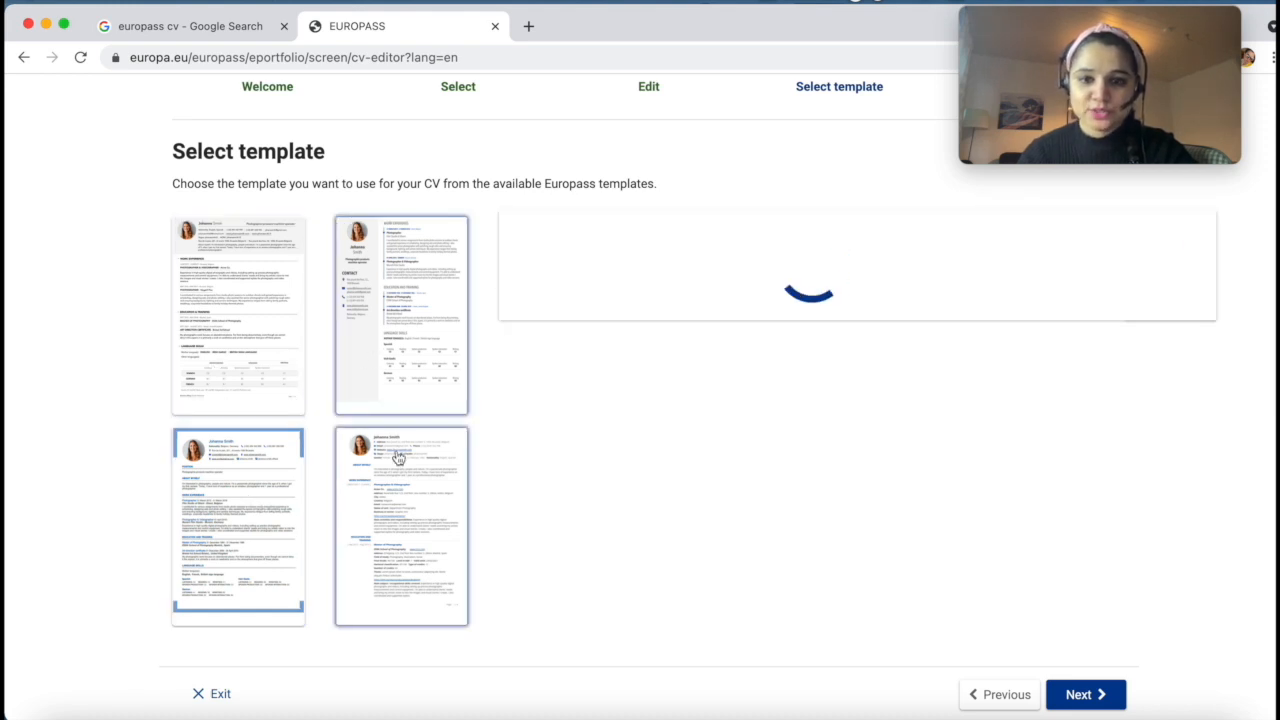
click(409, 490)
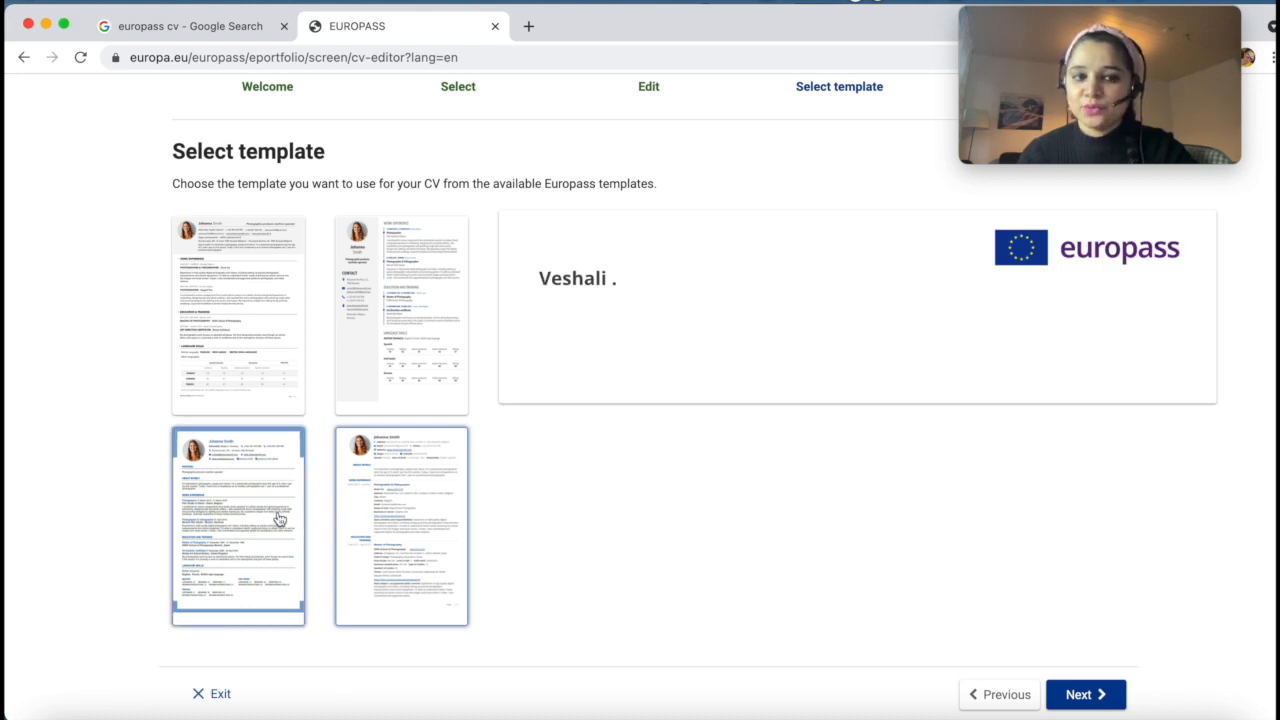
click(1101, 697)
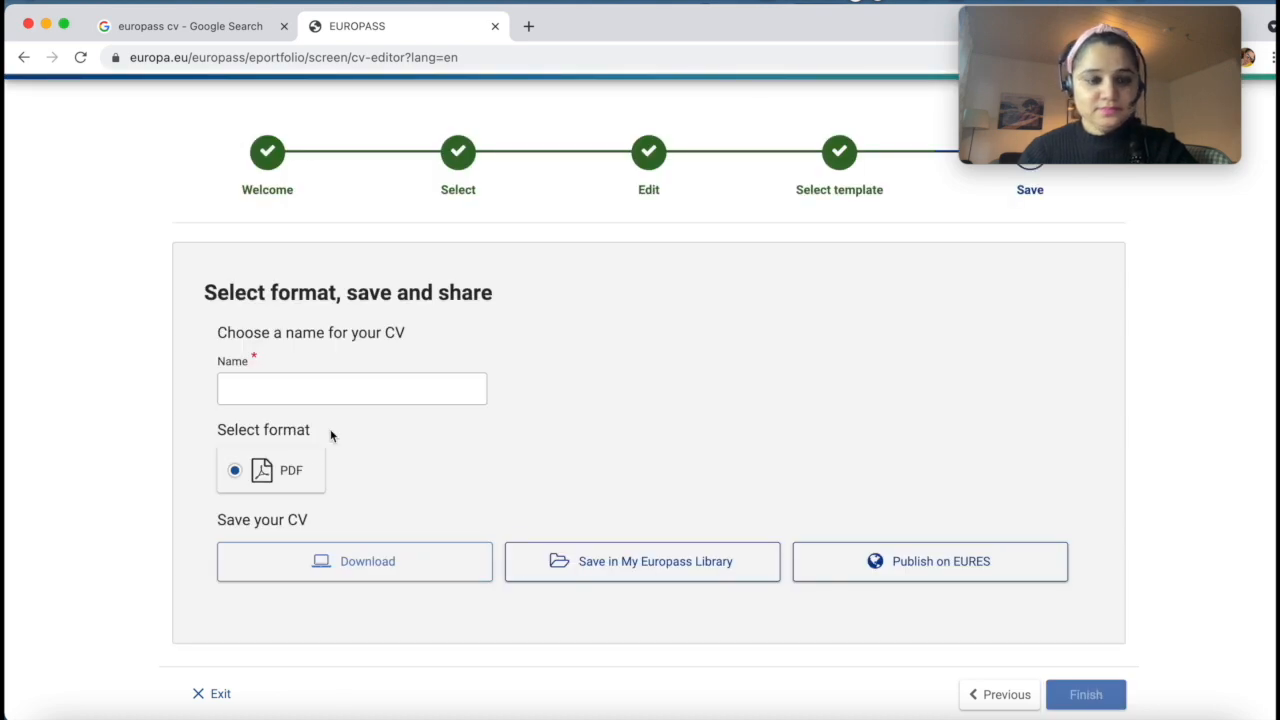
Step: Name the CV with the owner's first name followed by "Resume"
click(320, 399)
text(Veshali)
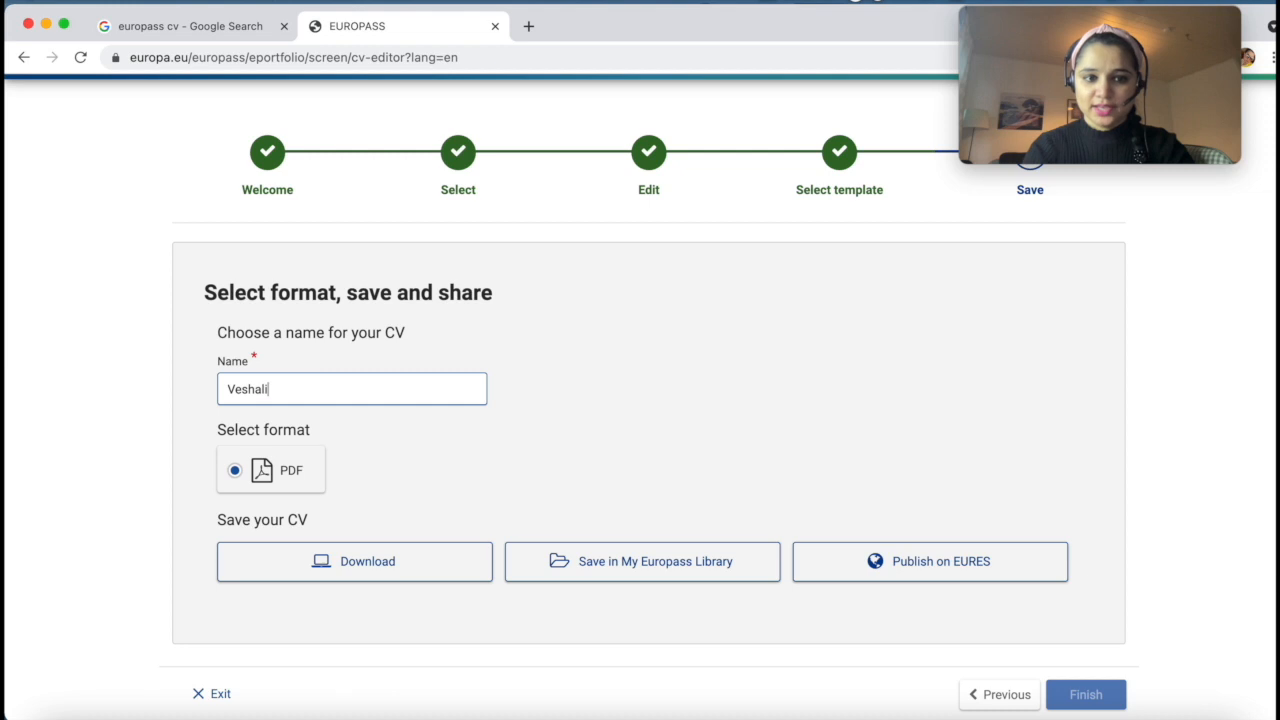
text( Resume)
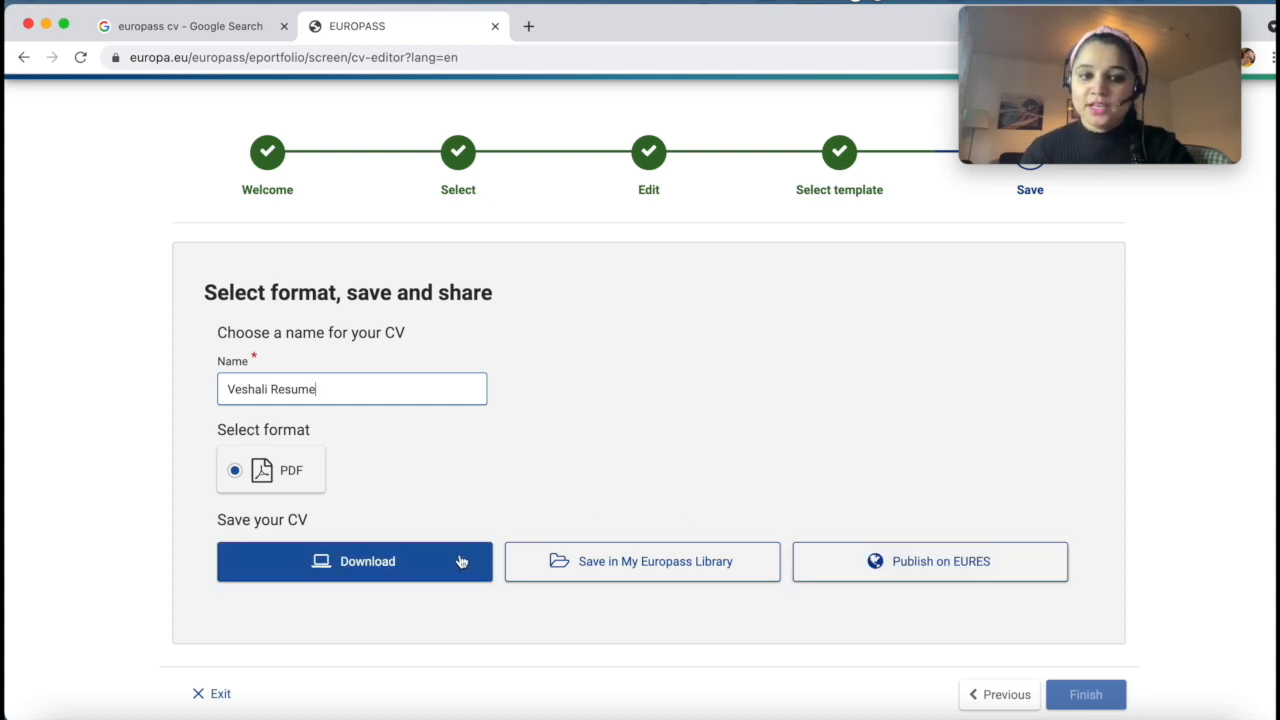
Step: Download the CV as a PDF, view the downloaded file, and return to the CV editor
click(367, 563)
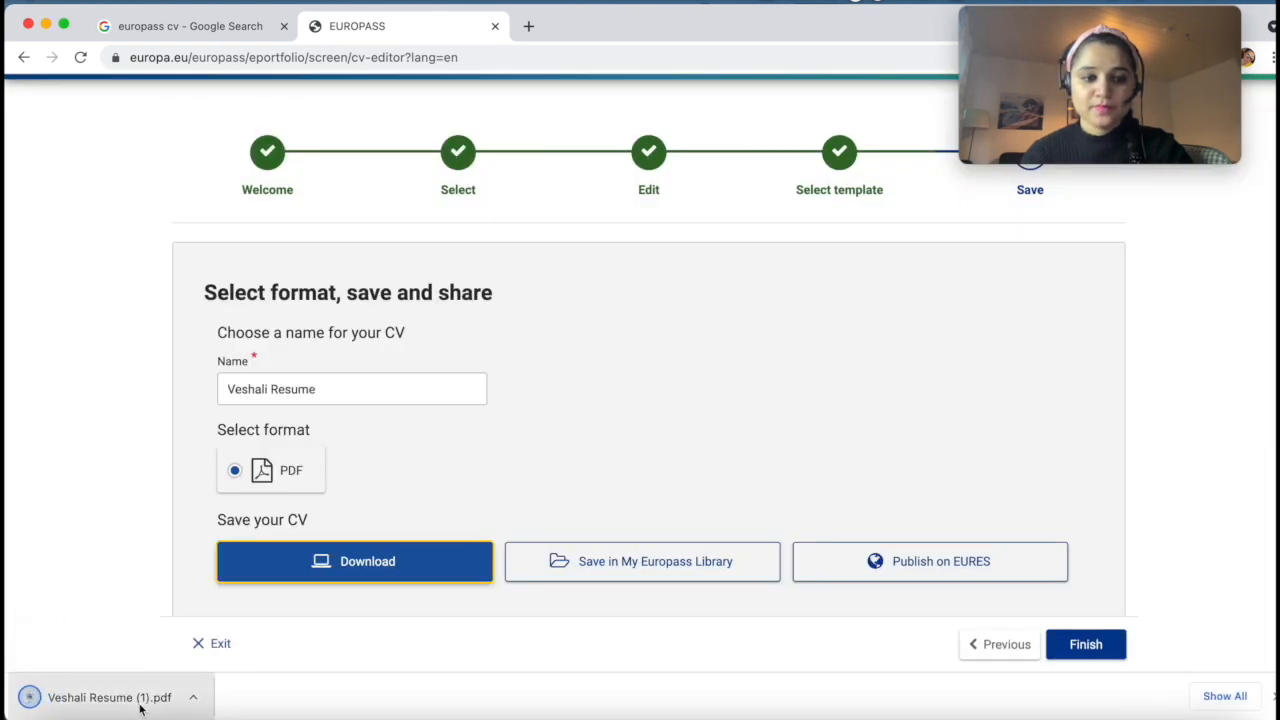
click(140, 704)
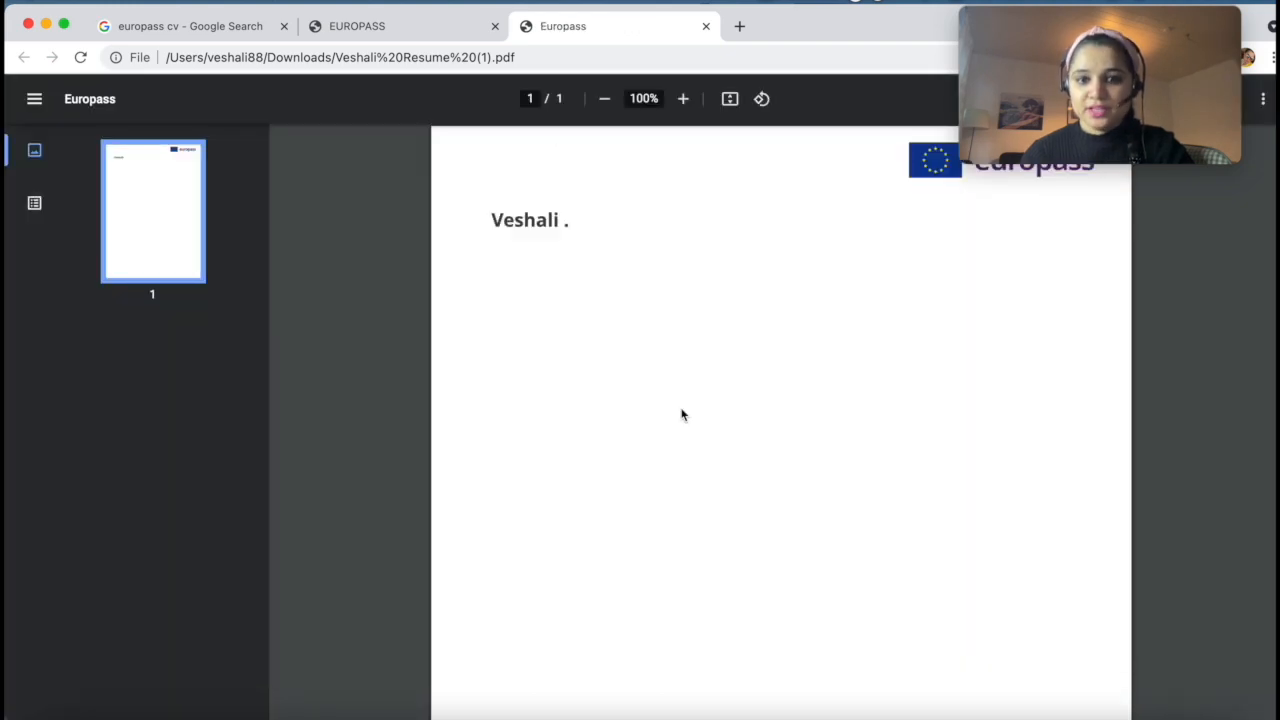
click(424, 35)
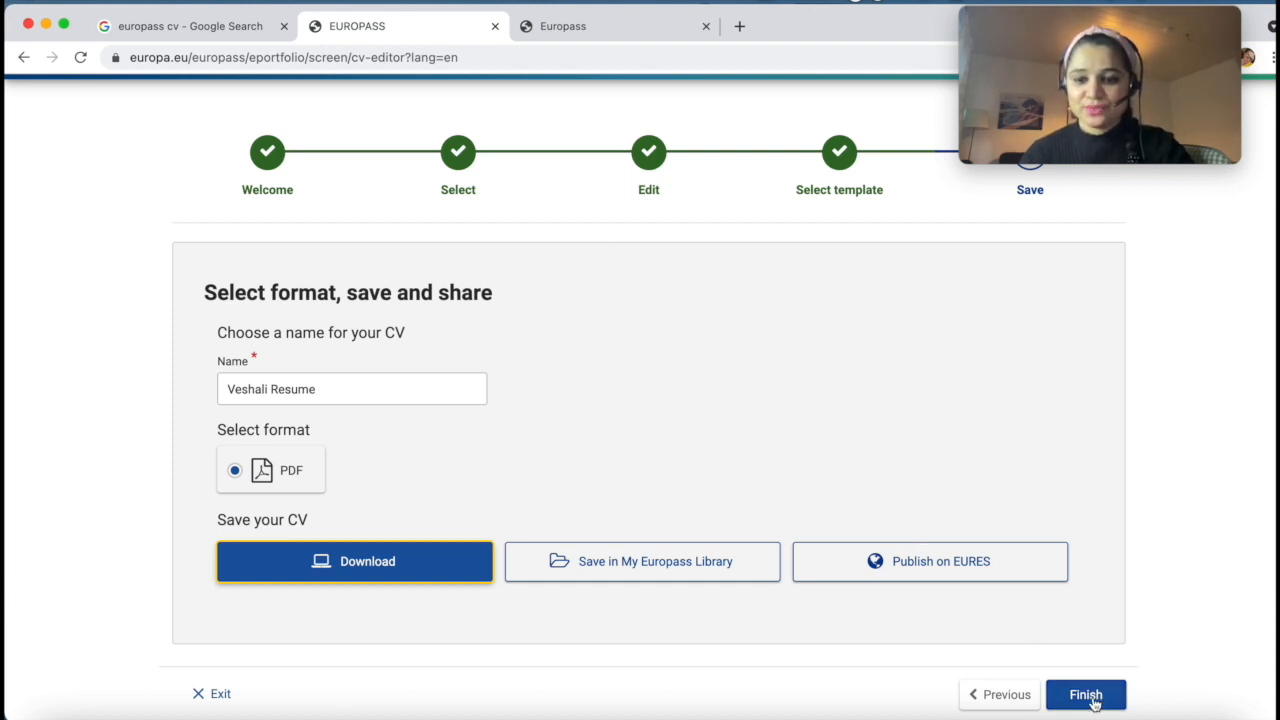
Step: Save the CV in My Europass Library and finish the CV editor
click(697, 566)
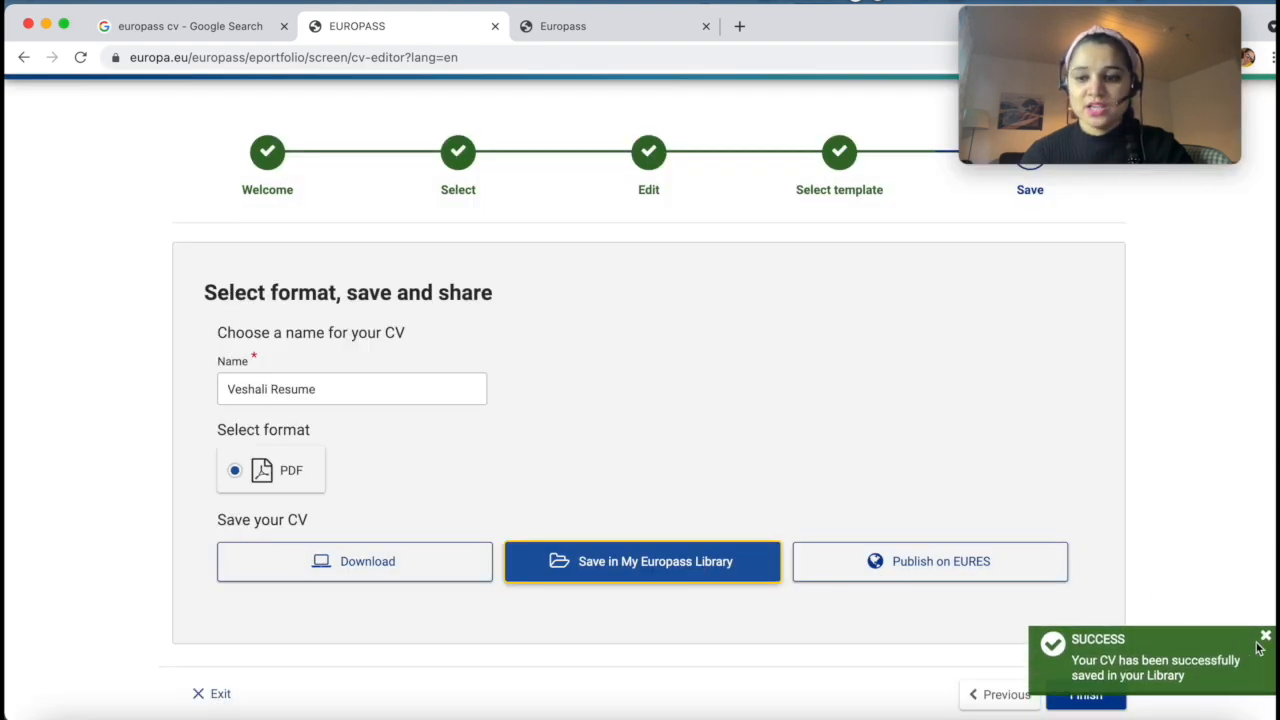
click(1264, 637)
click(1094, 703)
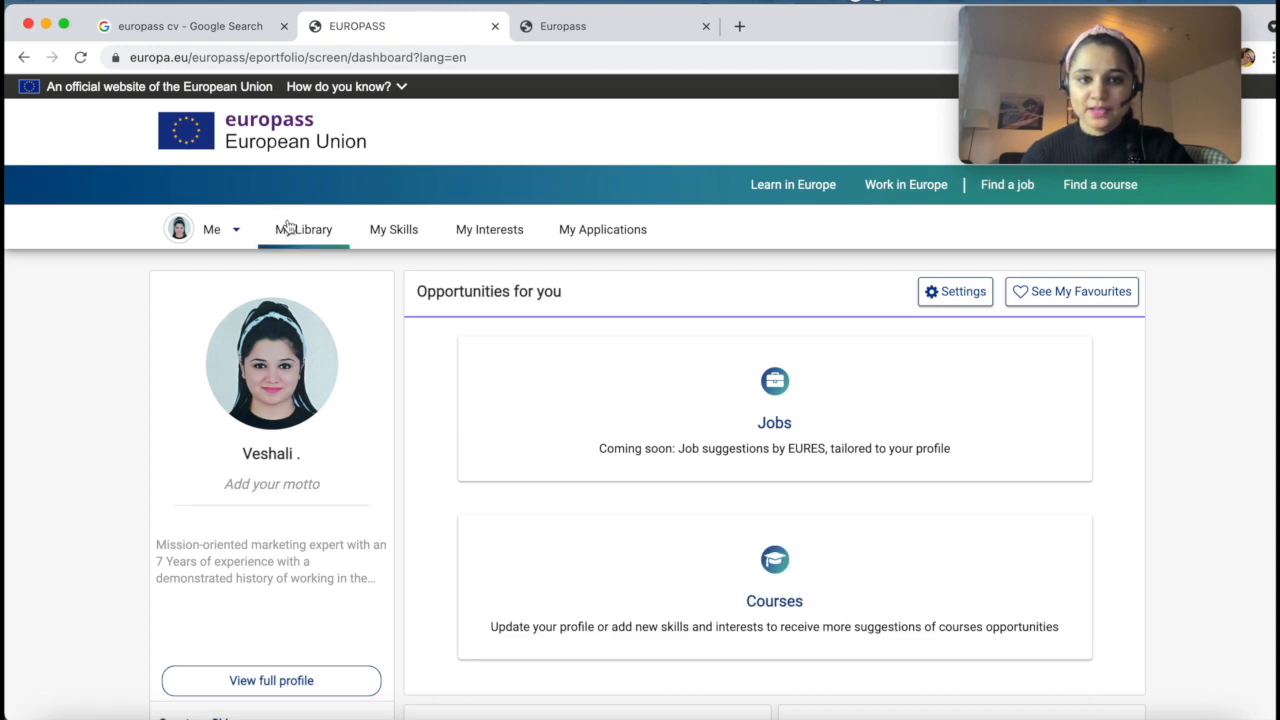
Step: Go to My Library and check the file information of the newly saved CV without changing it
click(294, 234)
scroll(612, 452, down, 2)
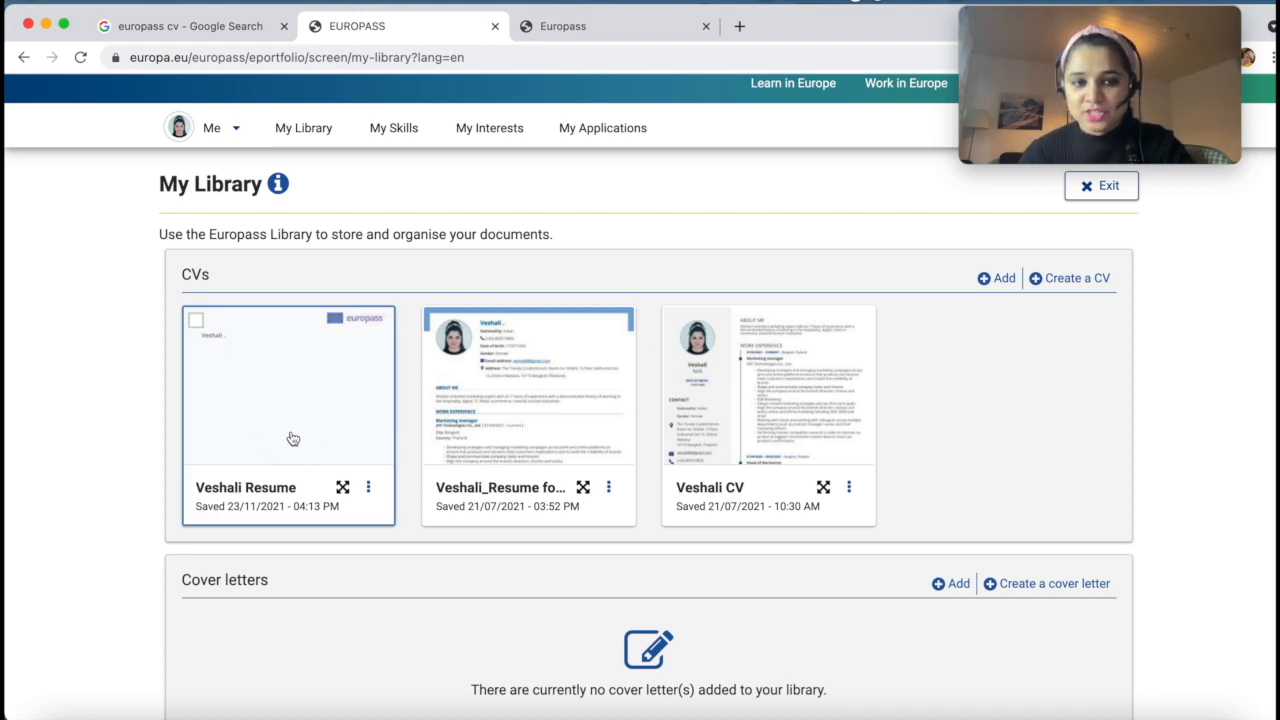
click(375, 488)
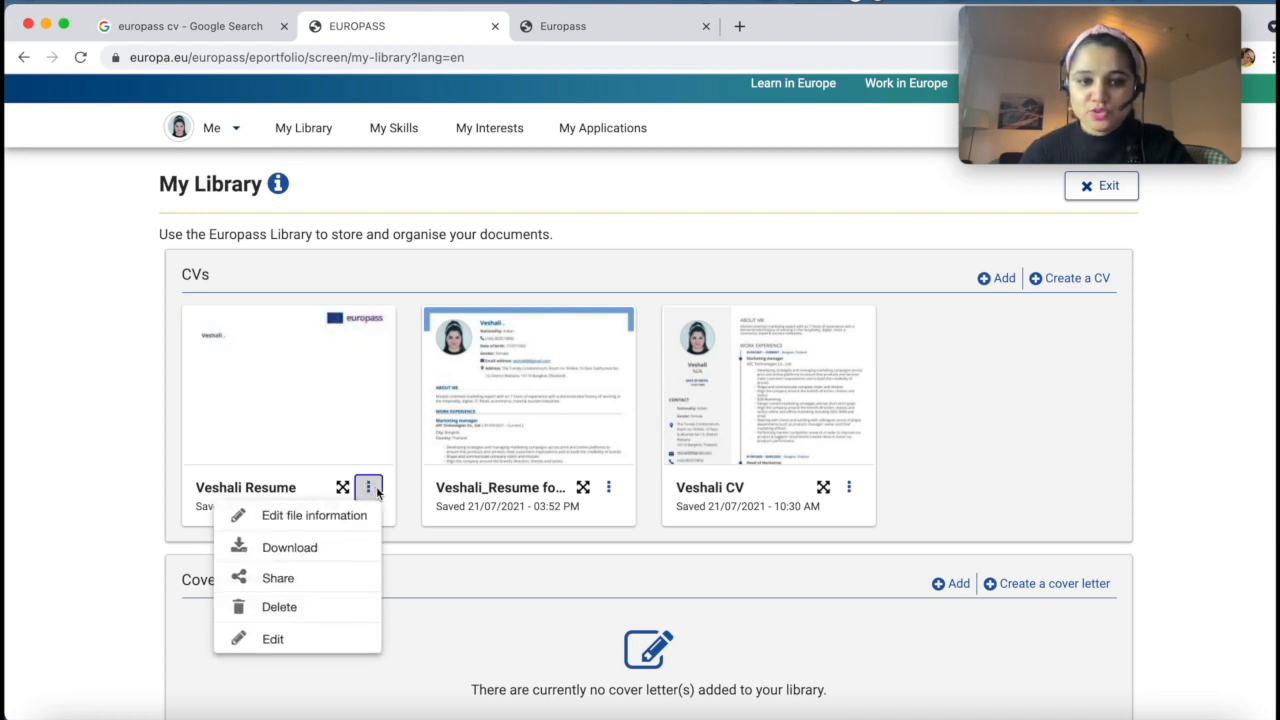
click(331, 527)
click(588, 424)
click(746, 602)
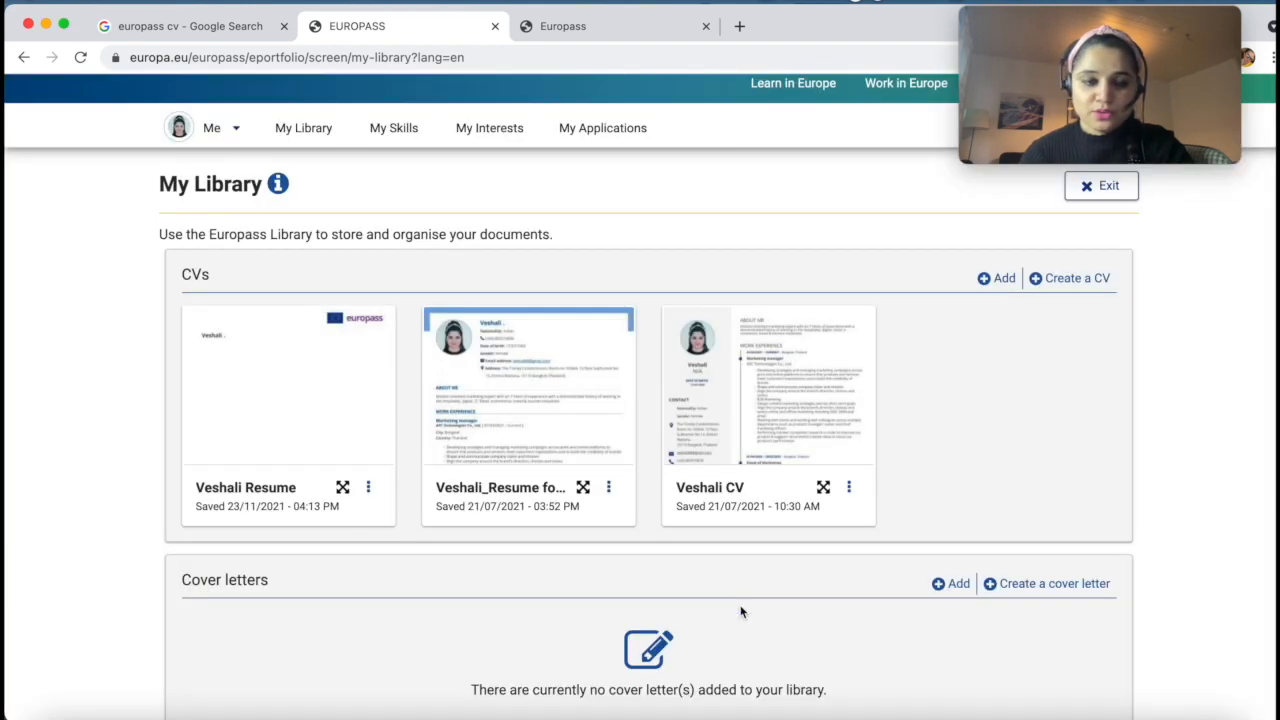
Step: Reopen the newly saved CV from My Library for editing
click(373, 489)
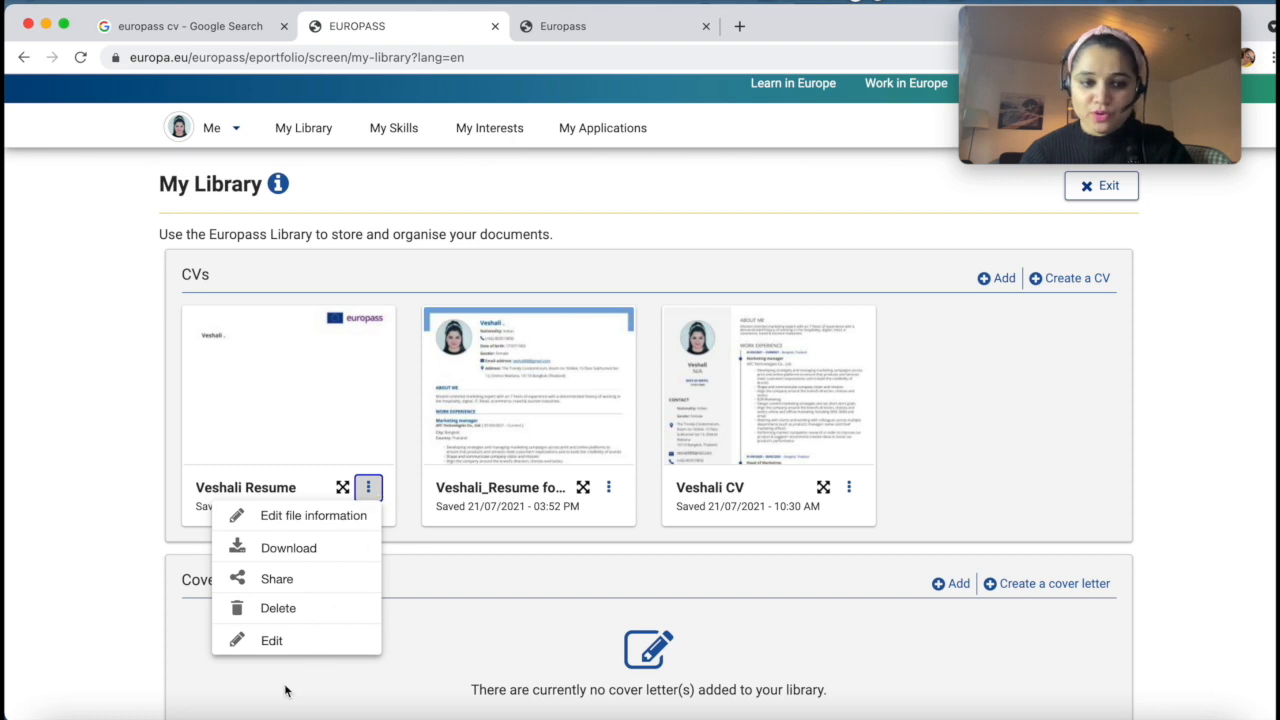
click(281, 646)
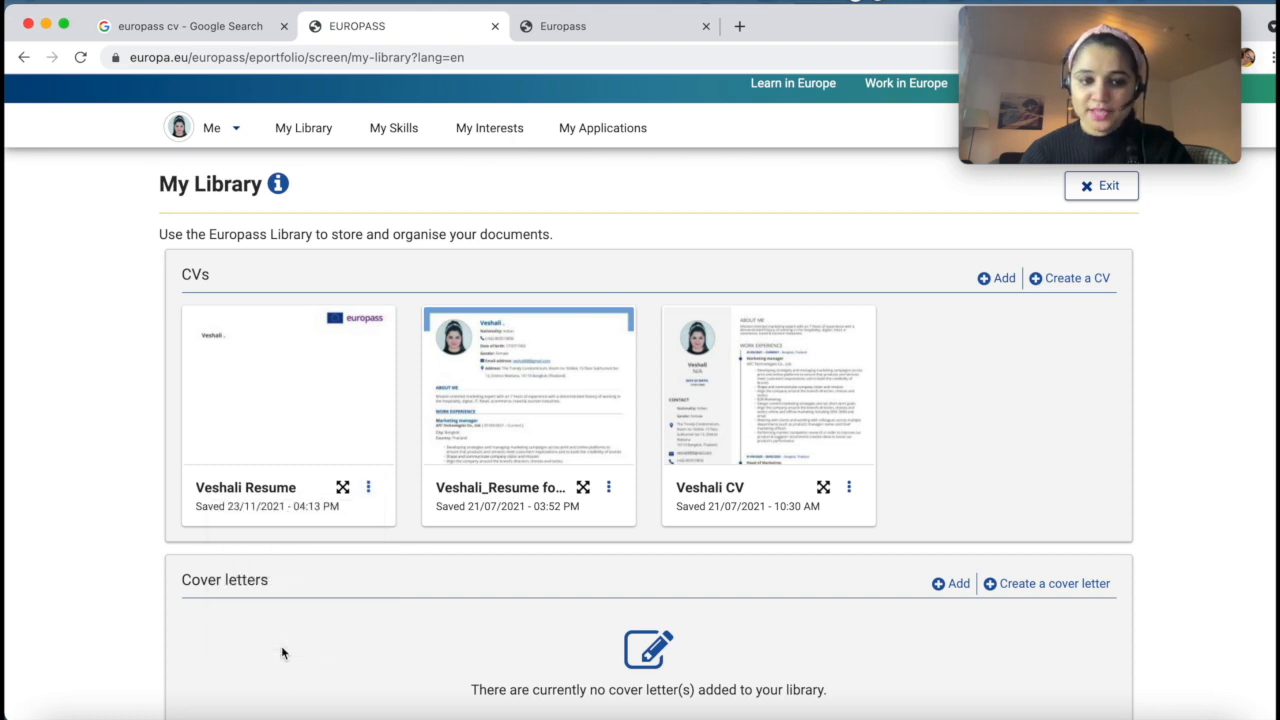
scroll(562, 552, down, 3)
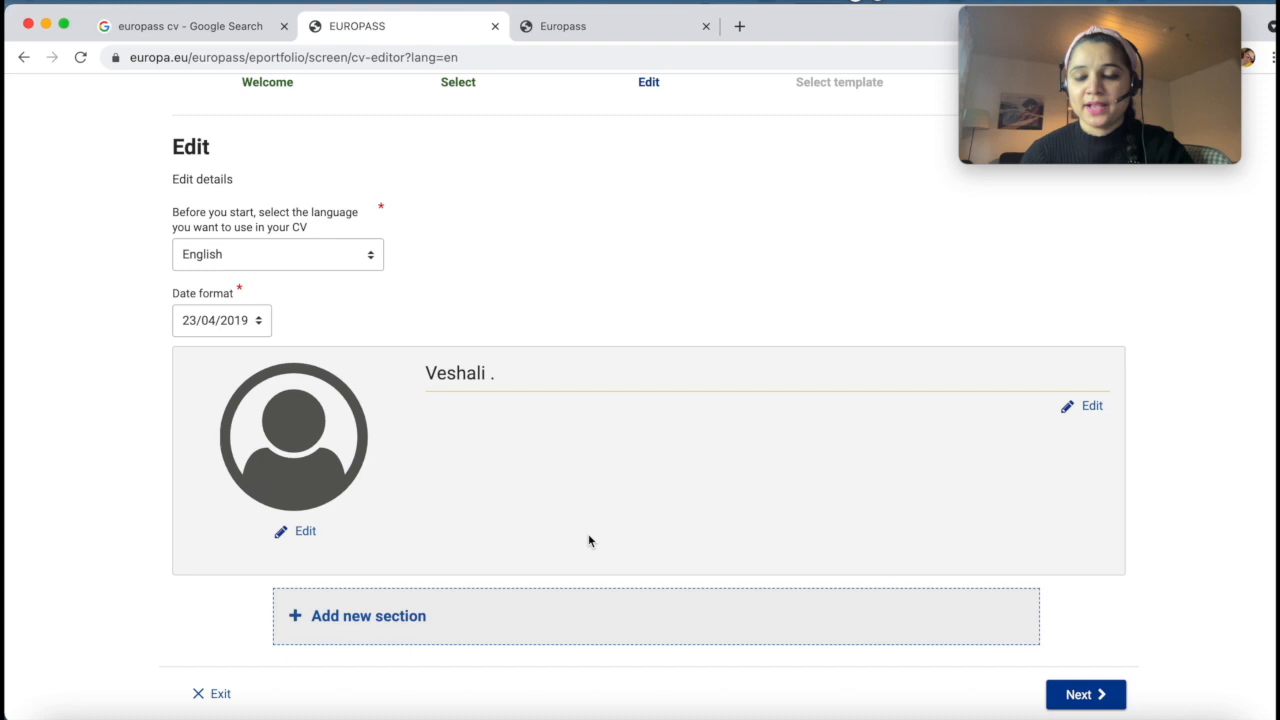